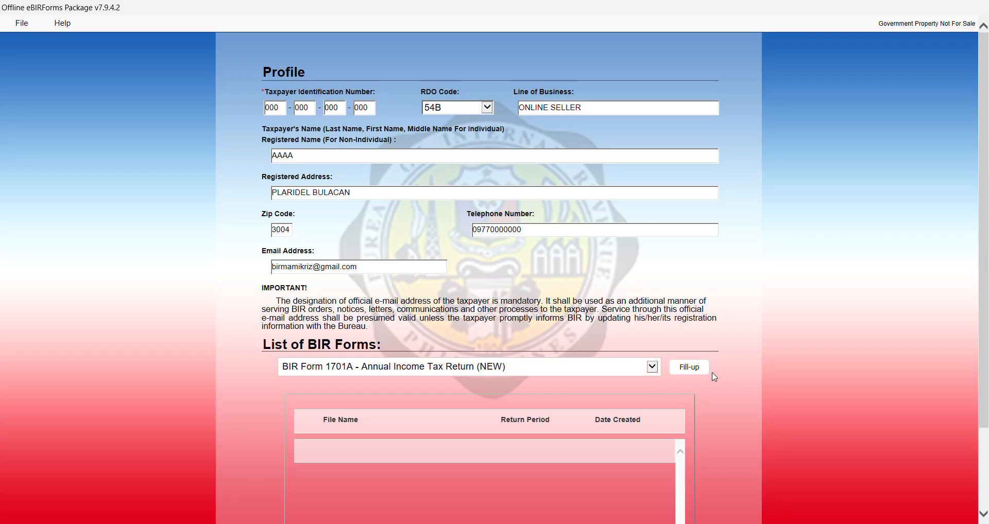
Start filling up the selected BIR Form 1701A Annual Income Tax Return
left_click(704, 377)
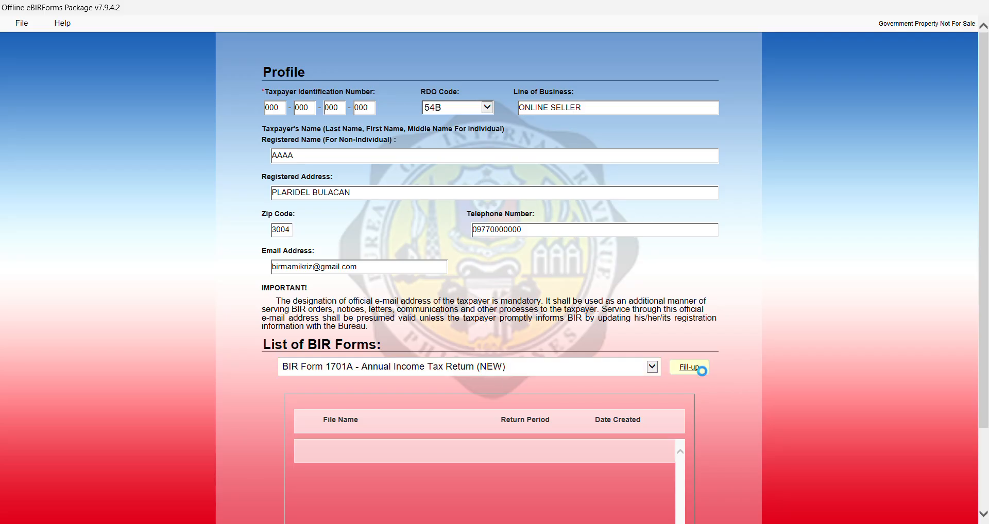
Dismiss the profile-saved message and change the return year to 2024
left_click(592, 316)
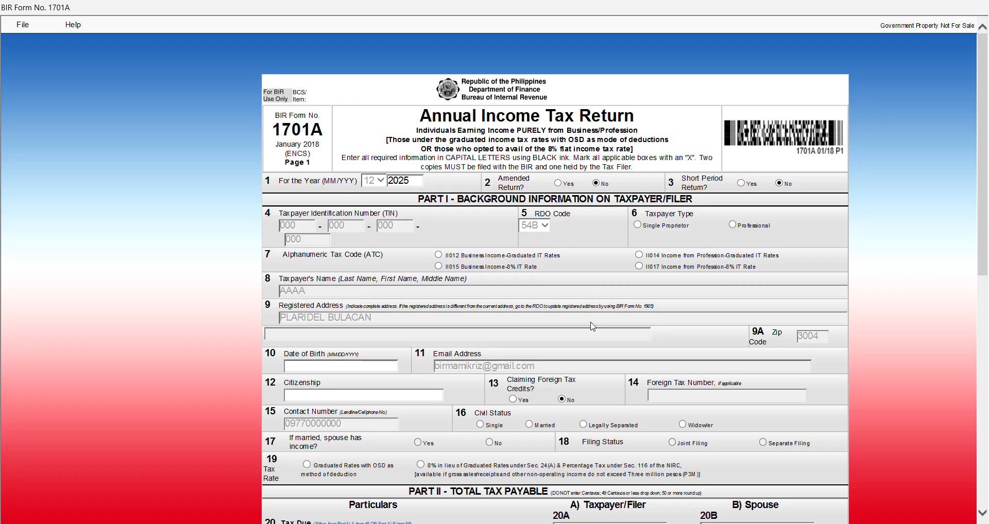
left_click(414, 183)
type("2024")
double_click(418, 186)
Set item 7's tax code to II015 Business Income-8% IT Rate
scroll(446, 263, "up", 2, "ctrl")
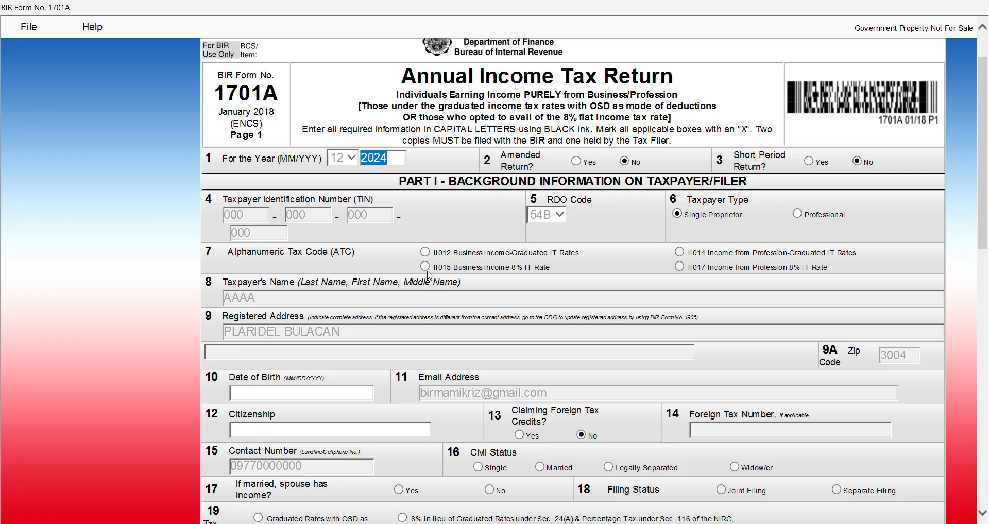
left_click(424, 266)
left_click(426, 252)
left_click(425, 267)
scroll(556, 279, "down", 3)
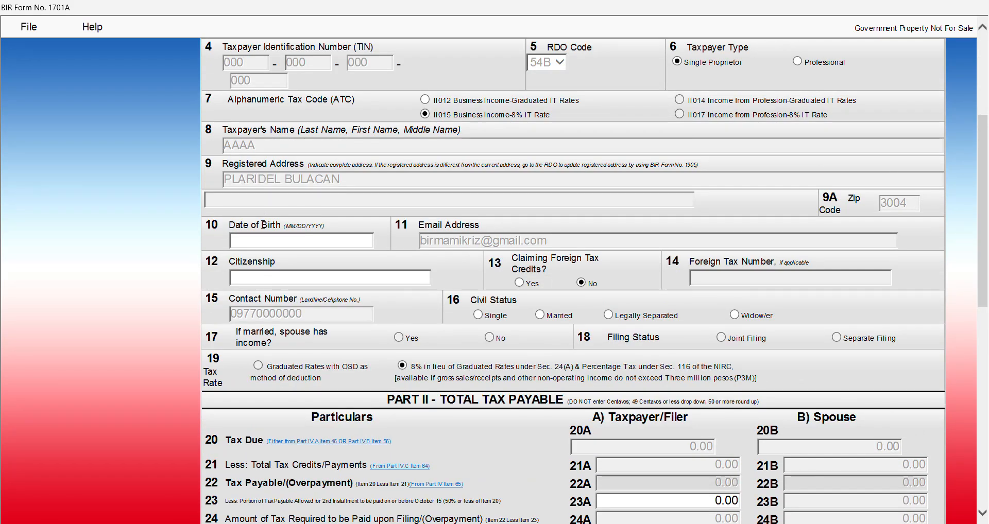
Enter the taxpayer's date of birth and citizenship 'filipino'
left_click(272, 240)
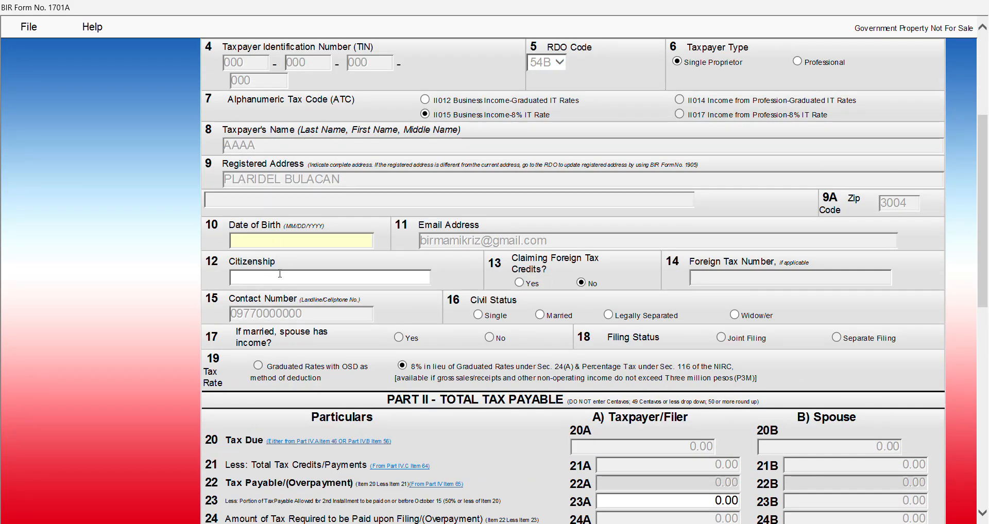
left_click(310, 276)
type("filipino")
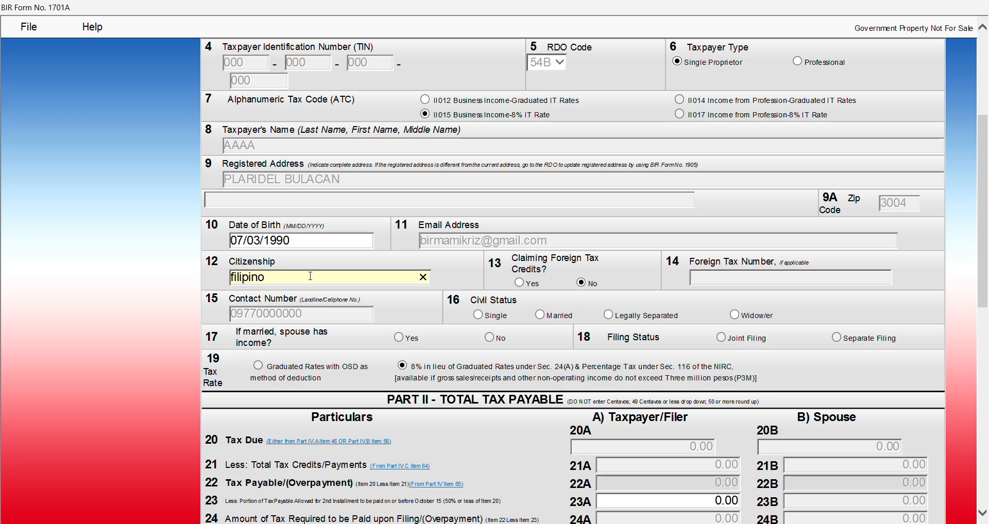
left_click(504, 279)
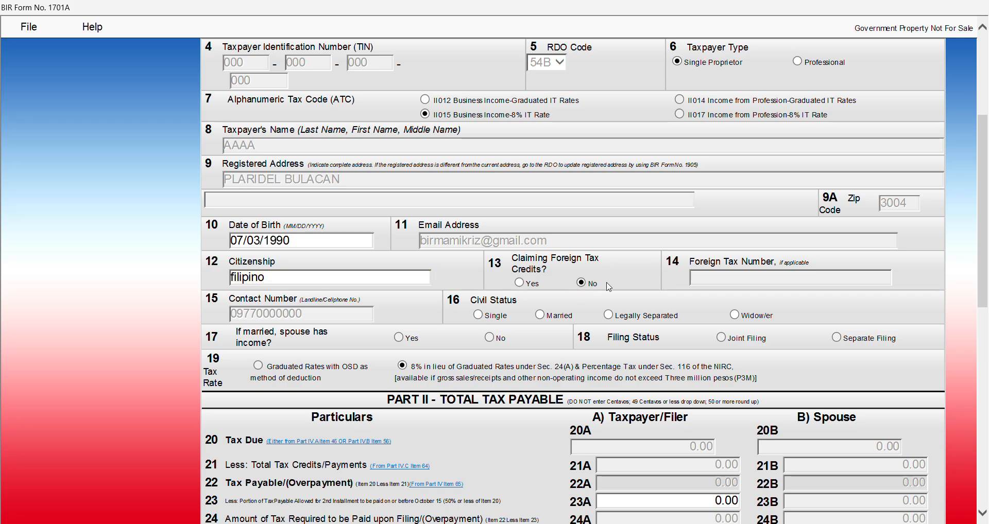
Mark civil status Married, spouse has income Yes, and Separate Filing
left_click(547, 319)
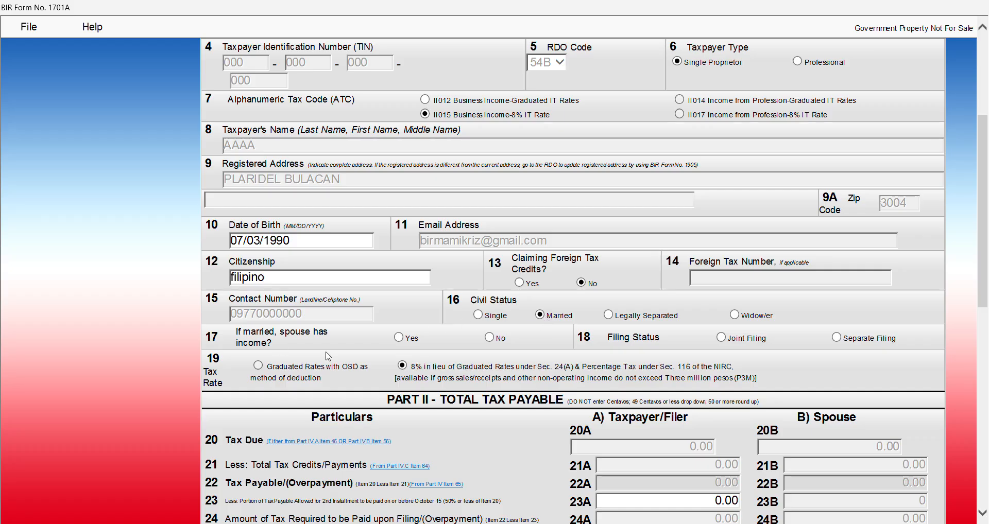
left_click(401, 340)
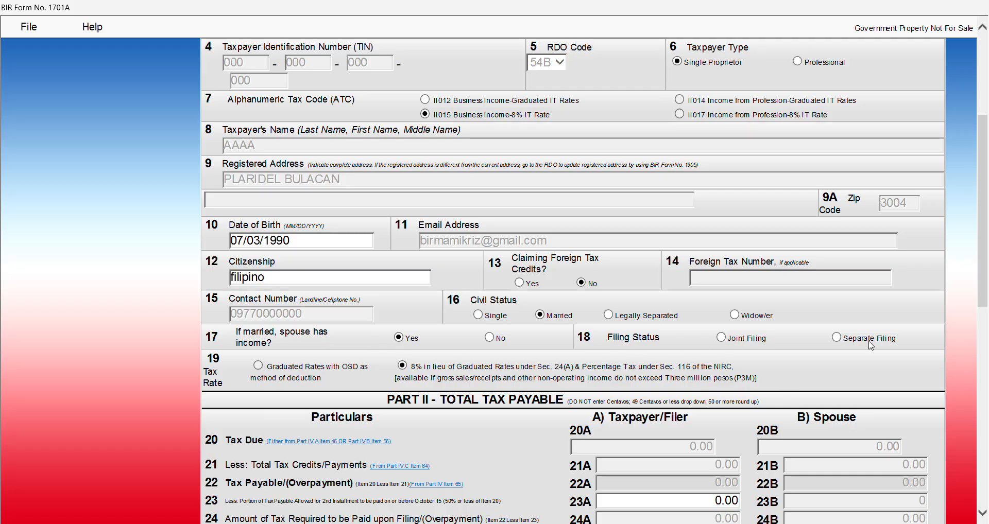
left_click(836, 338)
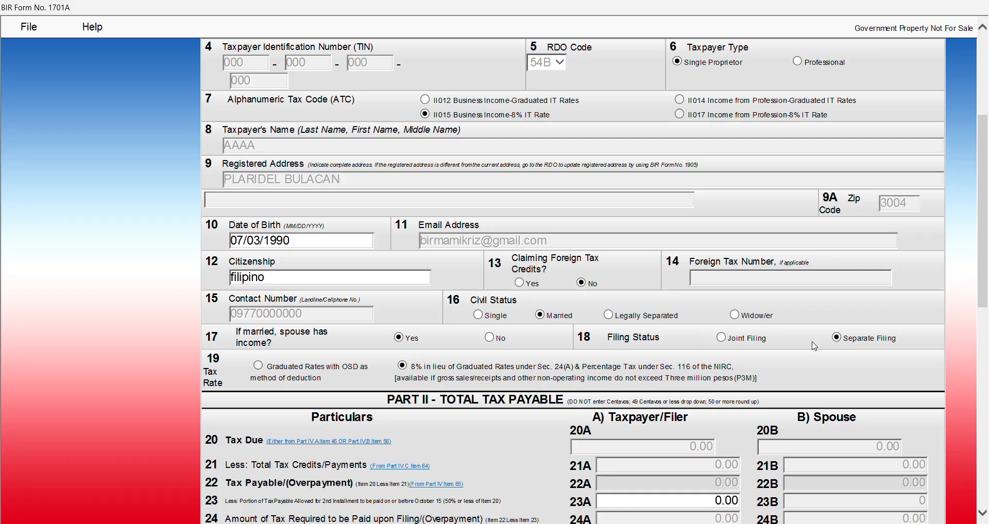
scroll(811, 344, "down", 10)
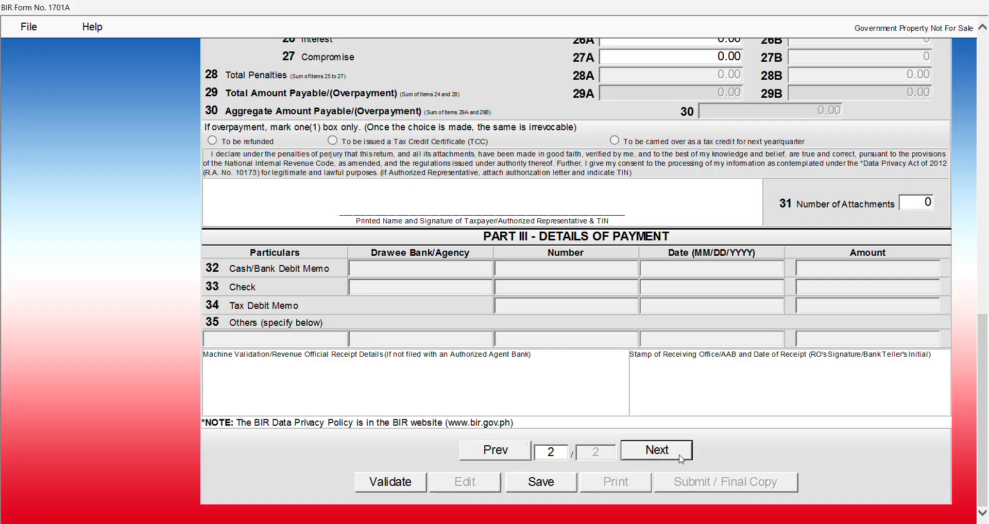
Move to page 2 of the return and locate the sales items
left_click(655, 451)
scroll(692, 414, "up", 8)
scroll(692, 415, "up", 8)
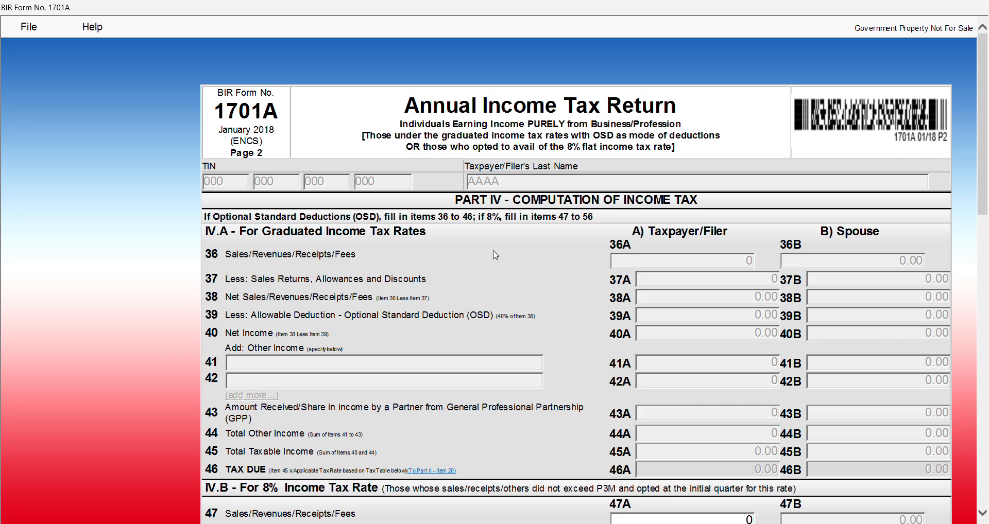
left_click(742, 260)
scroll(881, 370, "down", 3)
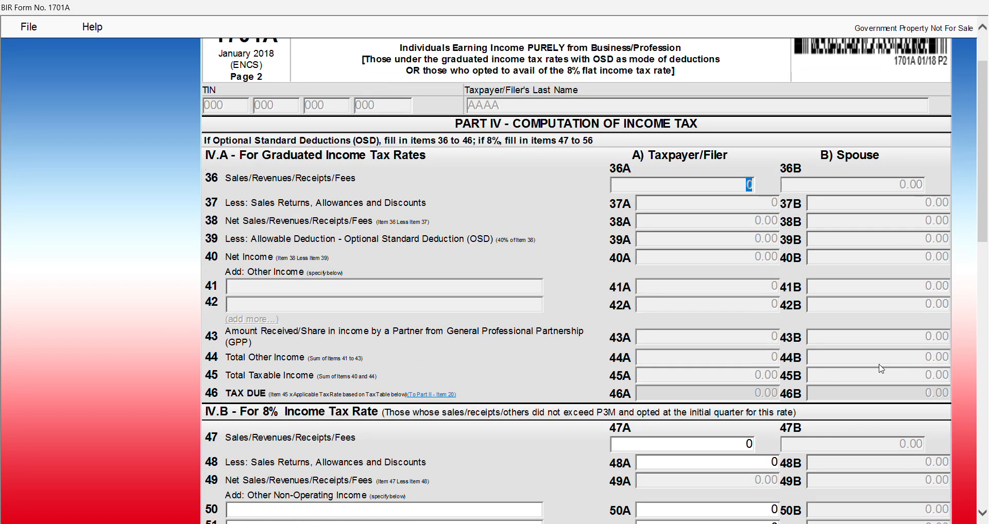
scroll(881, 368, "down", 6)
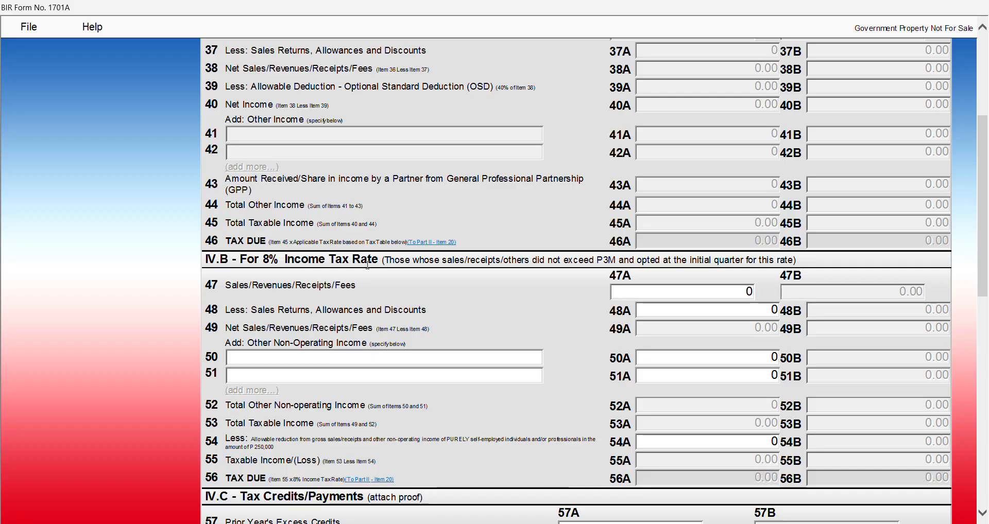
Enter 1,120,000 sales in item 47A, giving an 89,600.00 tax due
left_click(726, 291)
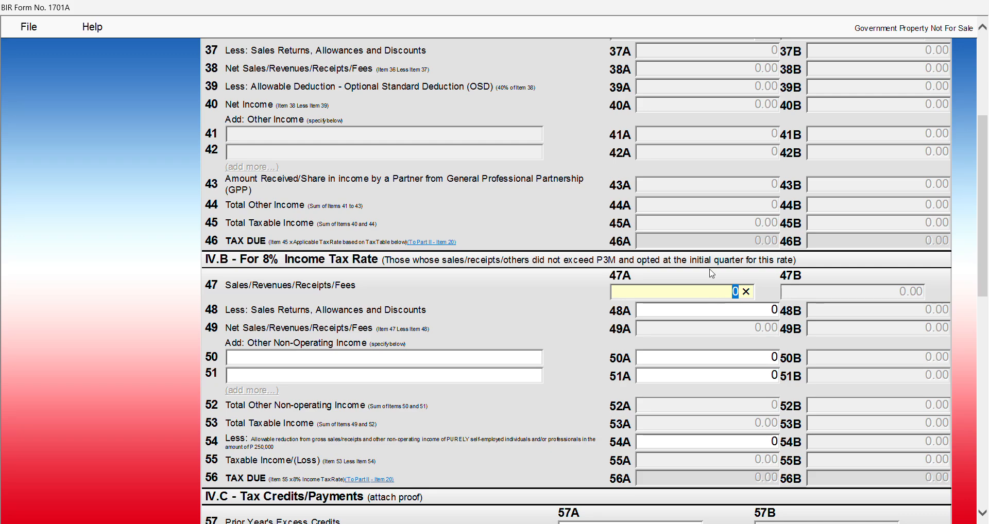
left_click(705, 311)
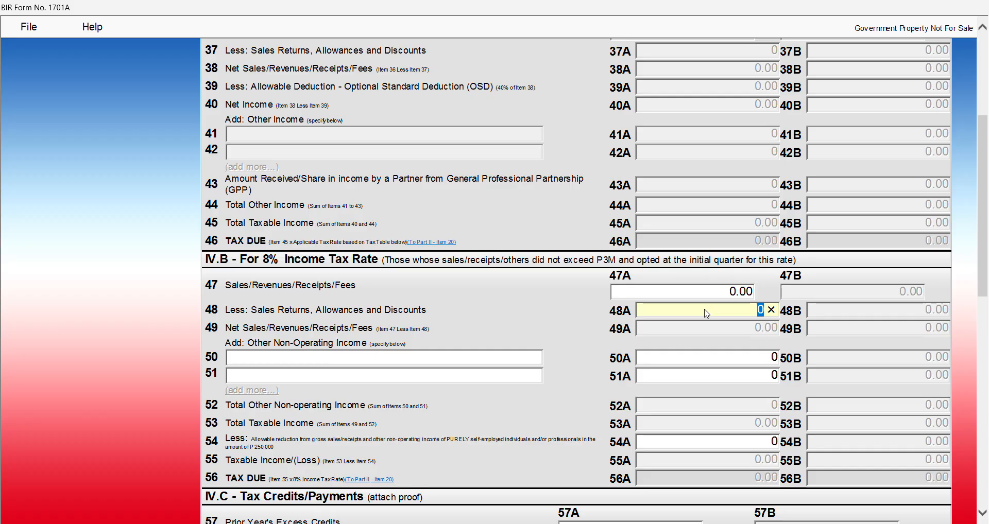
left_click(709, 295)
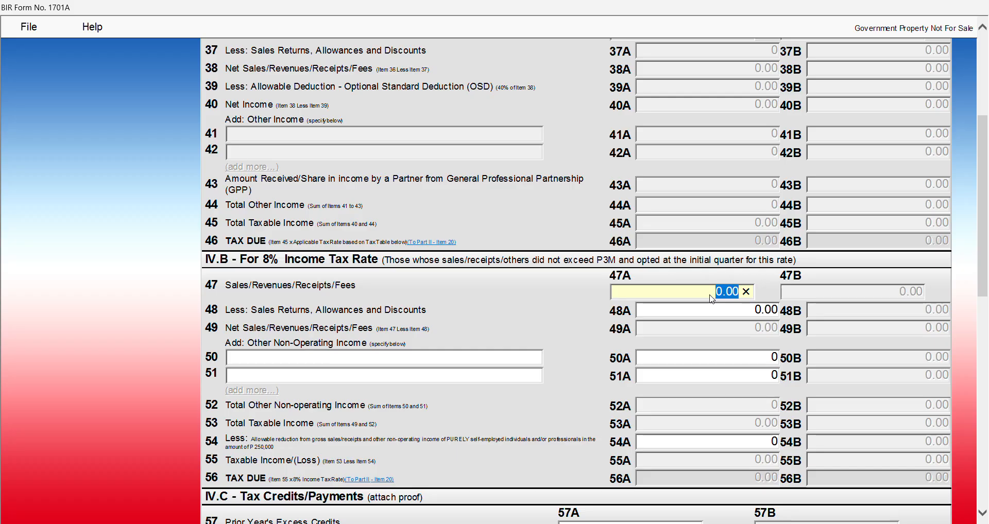
type("1,")
type("120,0")
type("0")
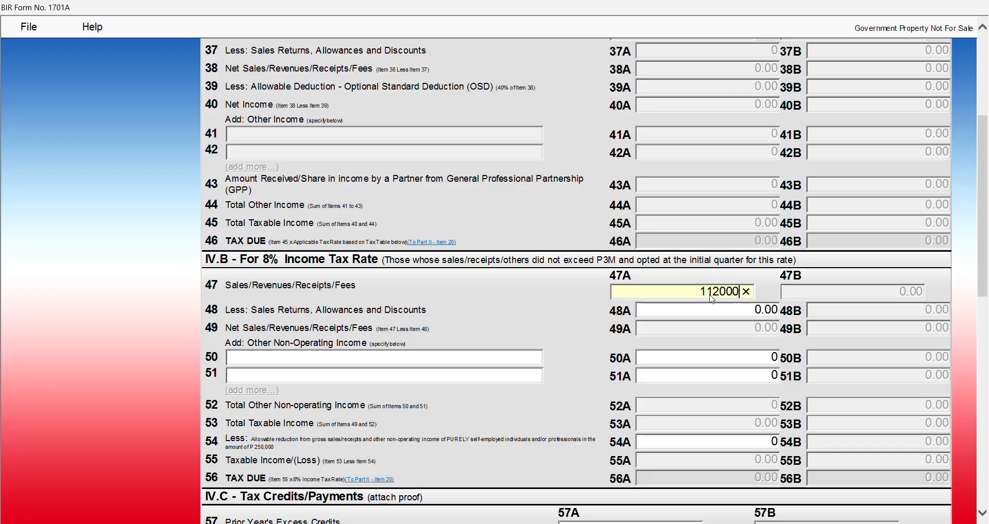
type("0")
key("Tab")
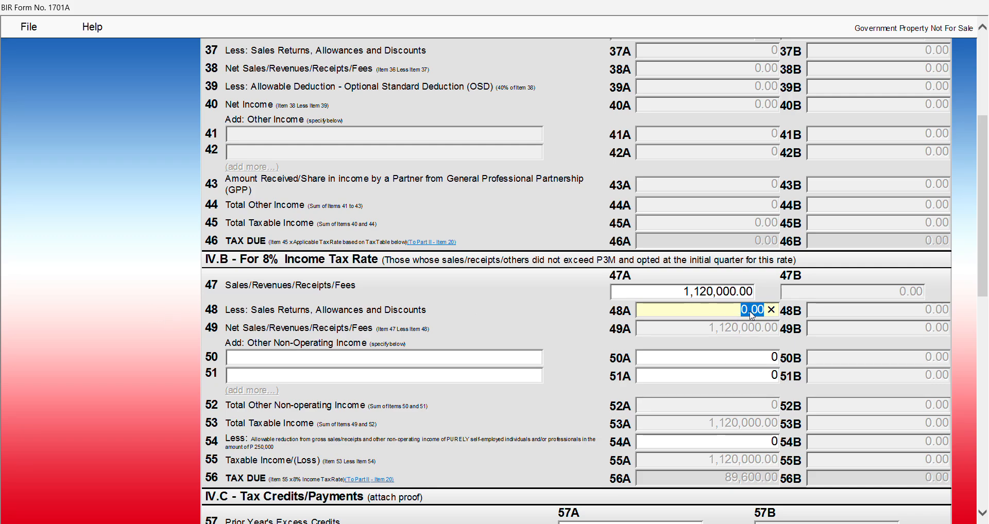
left_click(682, 295)
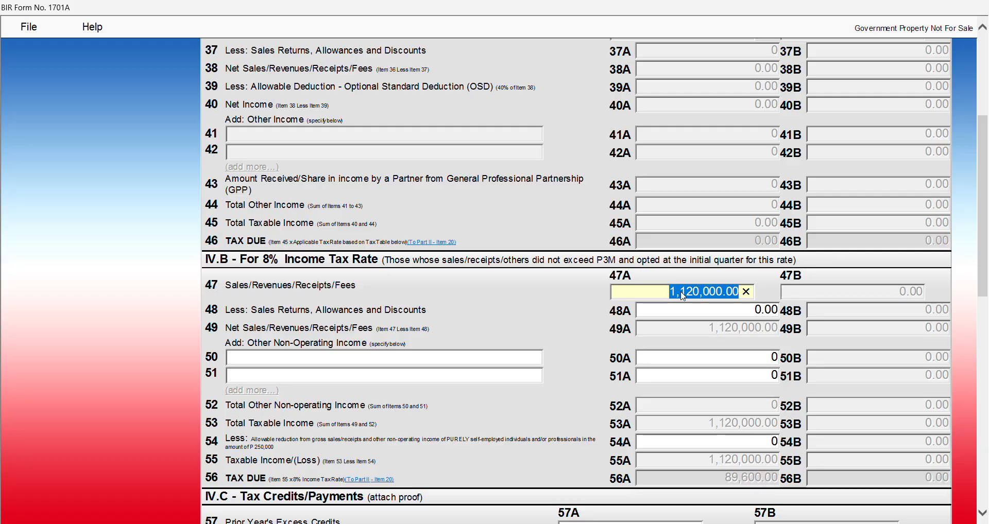
left_click(751, 311)
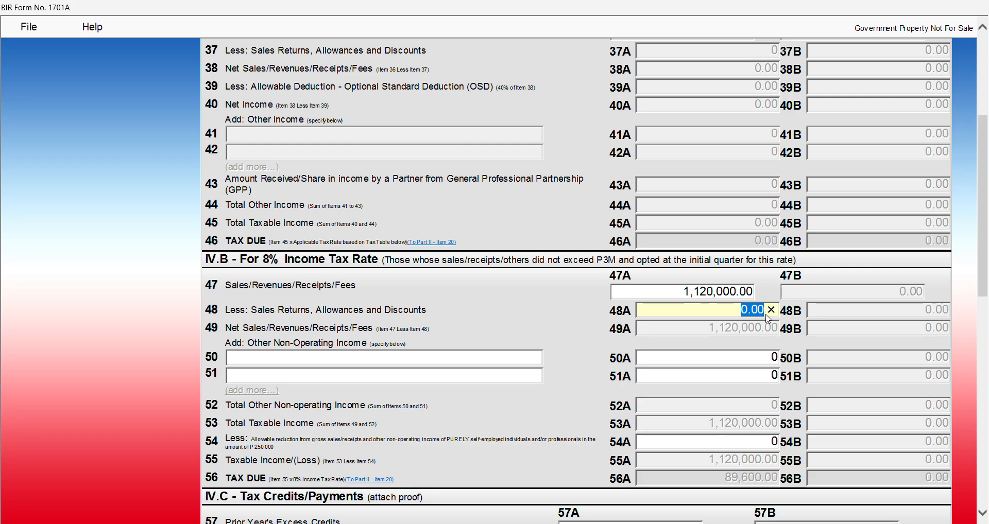
scroll(767, 309, "down", 3)
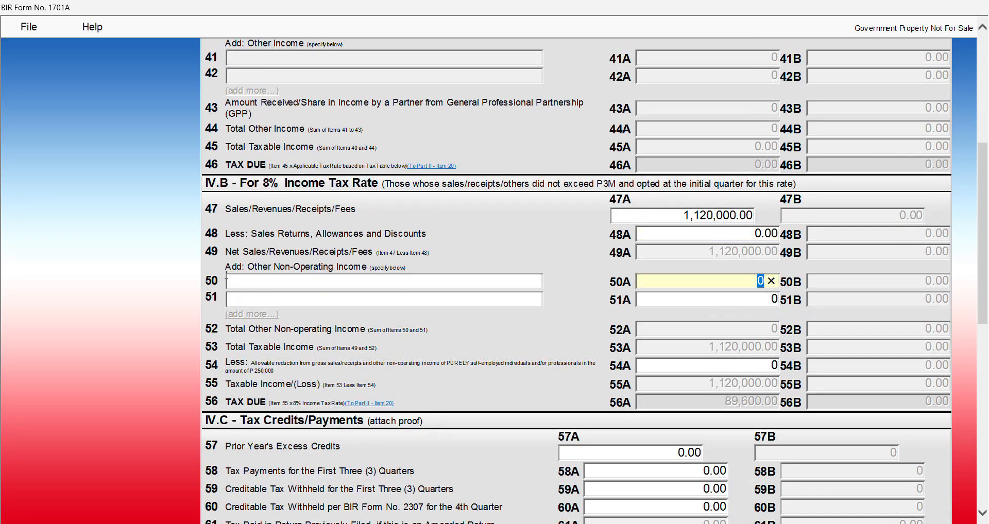
Leave items 50A and 51A other income at zero with the item 50 description blank
left_click(337, 272)
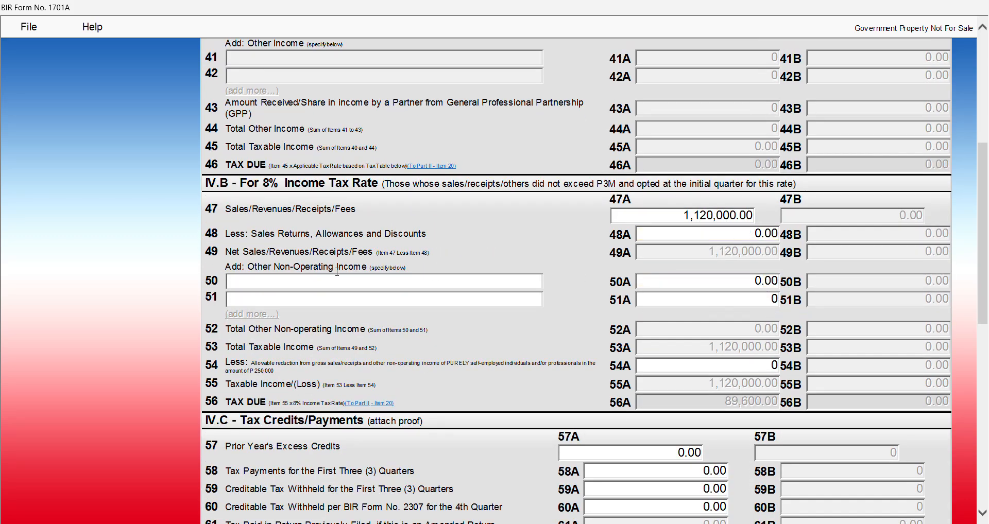
left_click(737, 282)
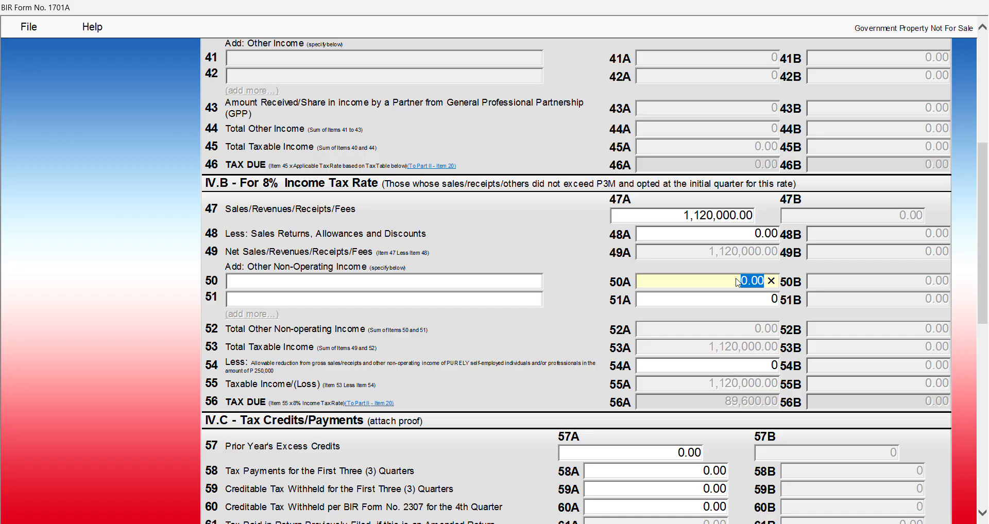
left_click(731, 295)
left_click(729, 284)
left_click(730, 297)
left_click(731, 282)
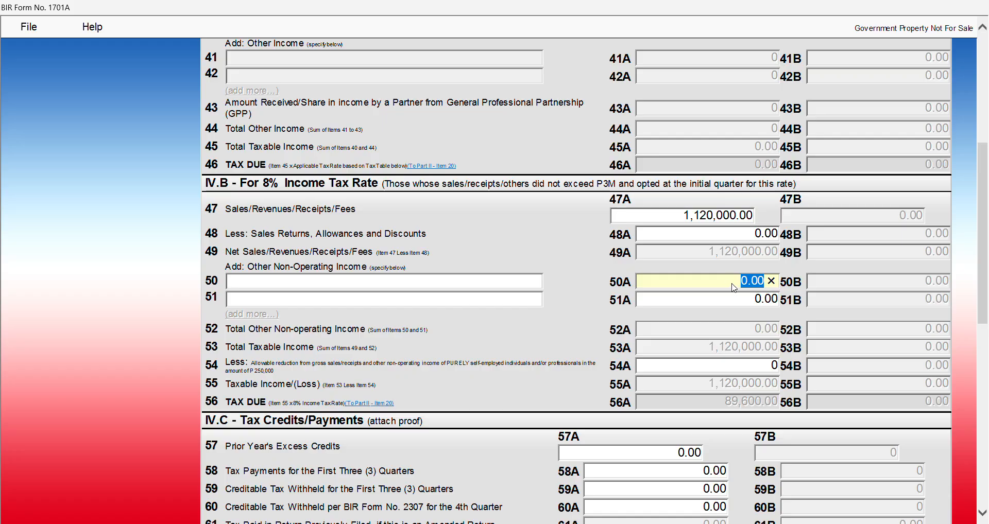
left_click(732, 287)
key("shift+Right")
key("shift+Right")
key("shift+Right")
key("shift+Right")
left_click(686, 297)
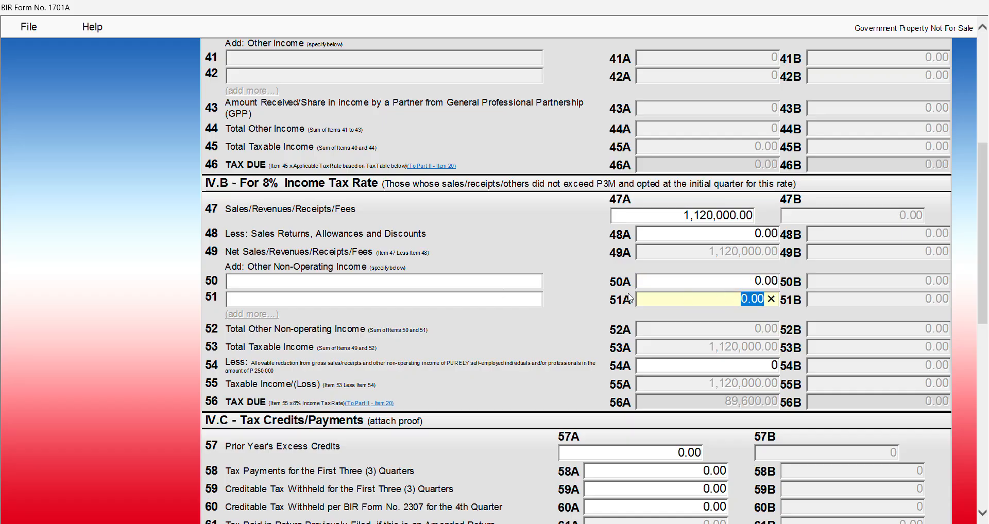
left_click(311, 285)
left_click(326, 269)
scroll(817, 308, "down", 3)
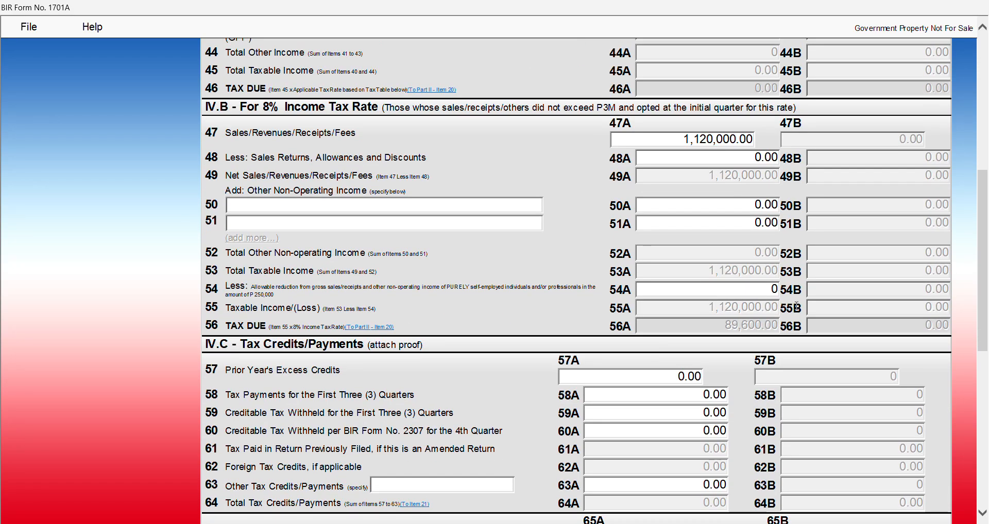
Enter 250,000 allowable reduction in item 54A, dropping tax due to 69,600.00
left_click(761, 289)
type("250,000")
left_click(715, 311)
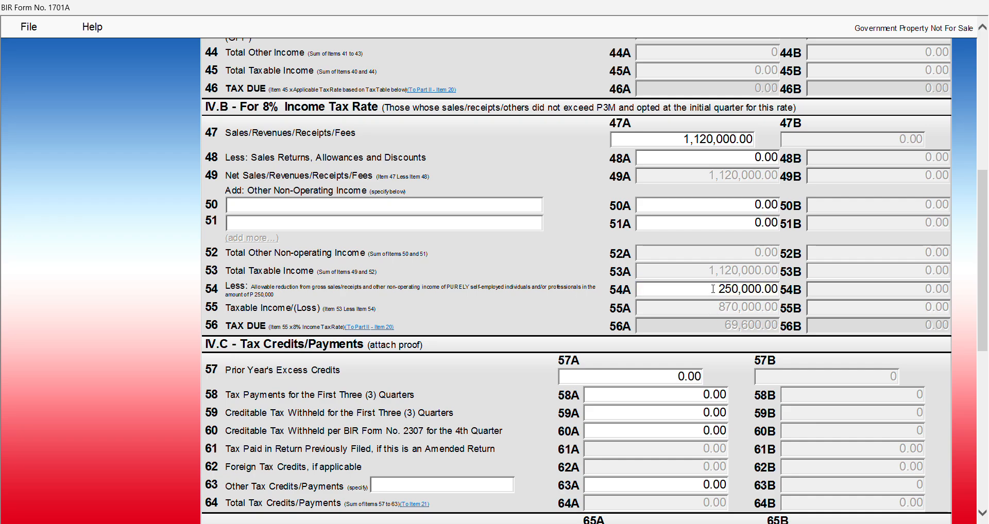
left_click(713, 288)
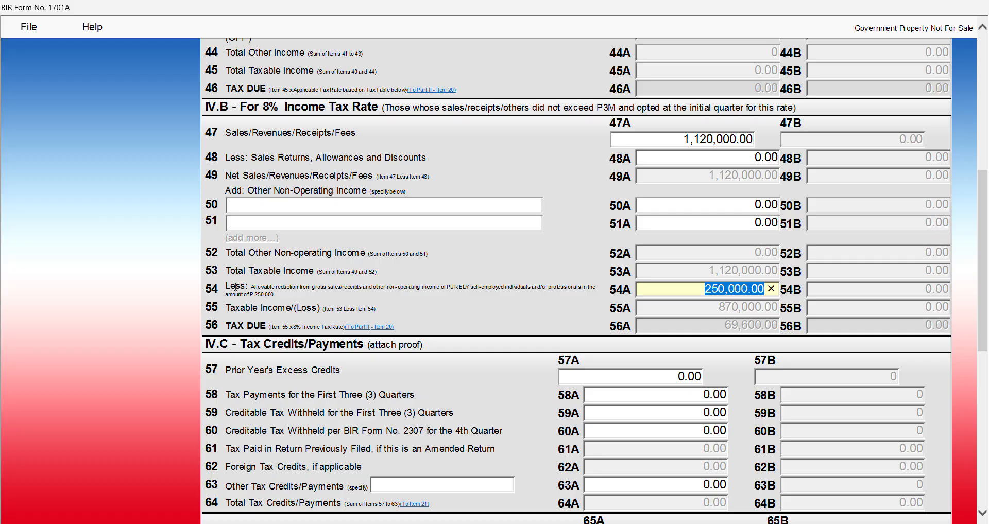
left_click(253, 287)
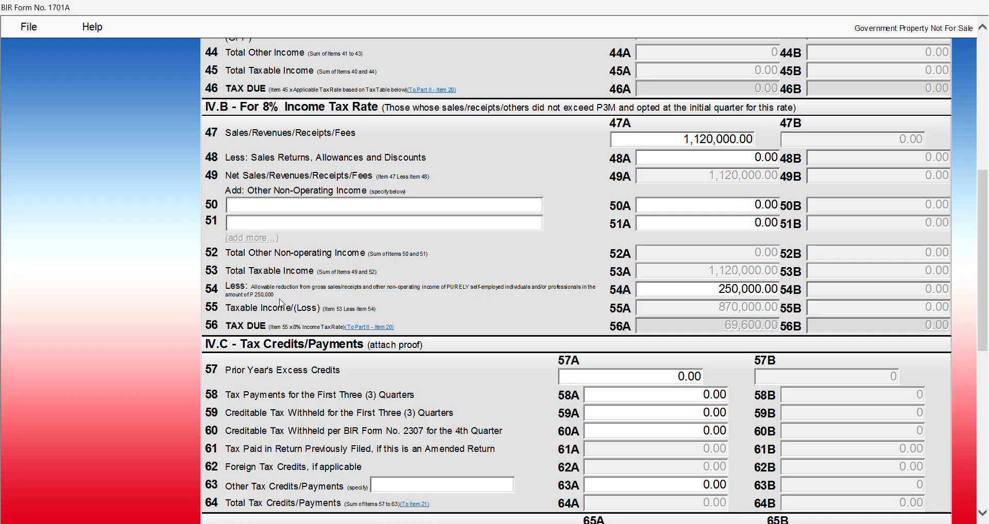
left_click(722, 295)
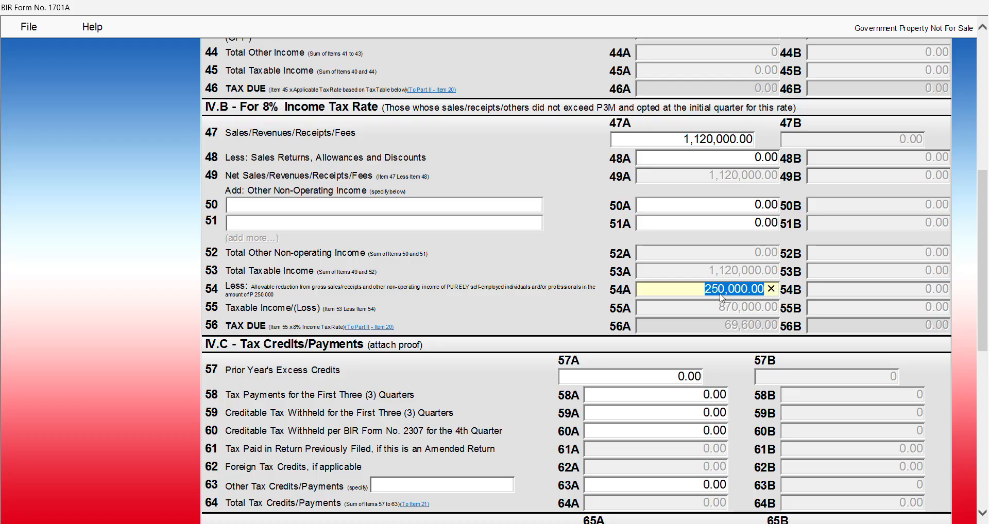
scroll(723, 303, "down", 3)
scroll(724, 304, "down", 3)
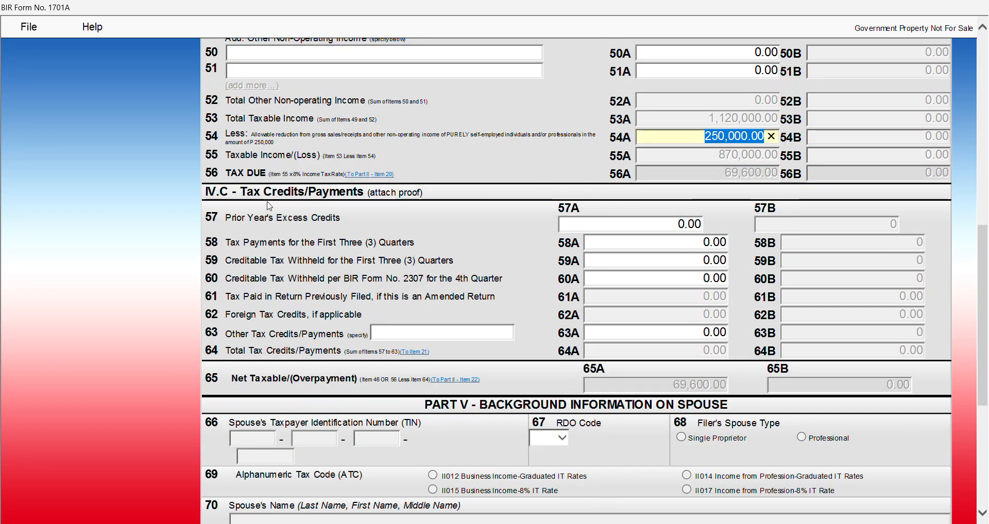
Enter 44,000 in item 58A first-three-quarters tax payments, leaving 25,600.00 payable
left_click(223, 216)
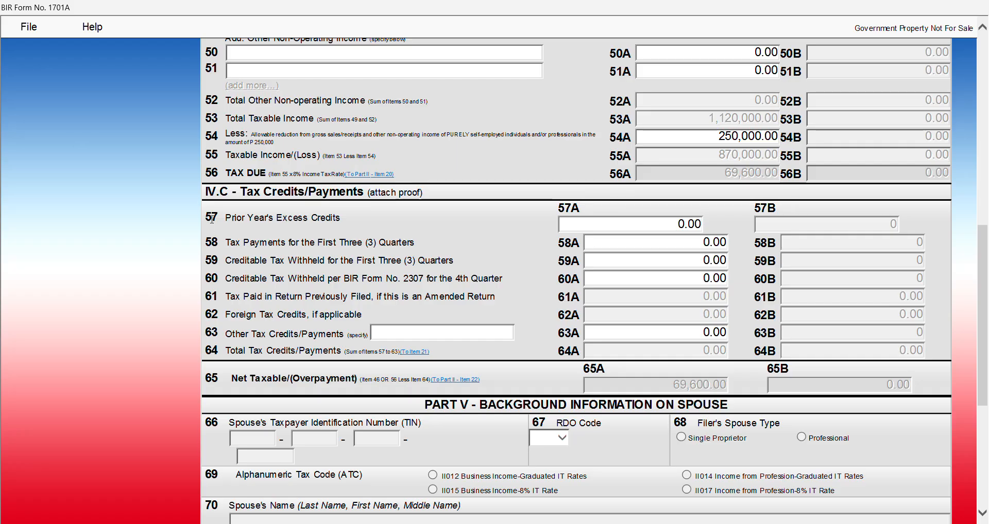
left_click(621, 221)
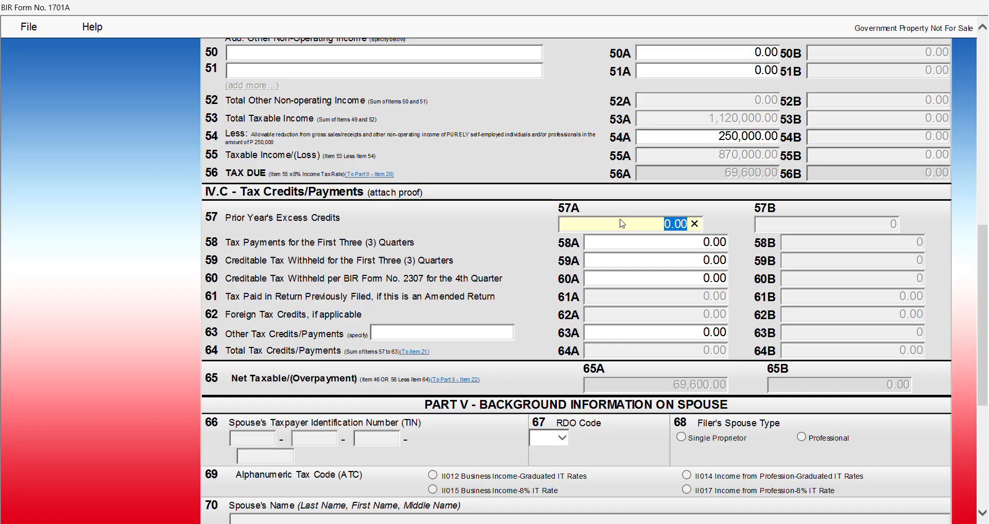
left_click(665, 245)
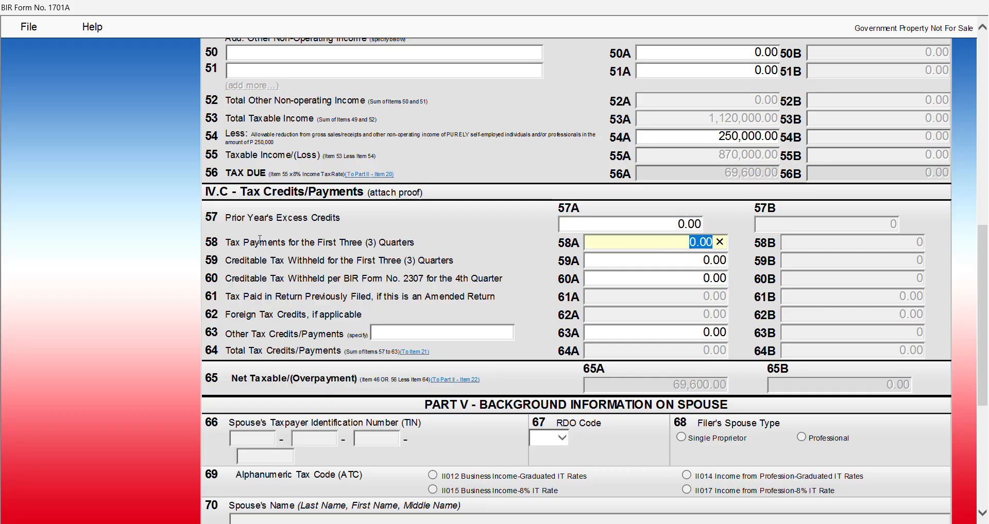
left_click(209, 243)
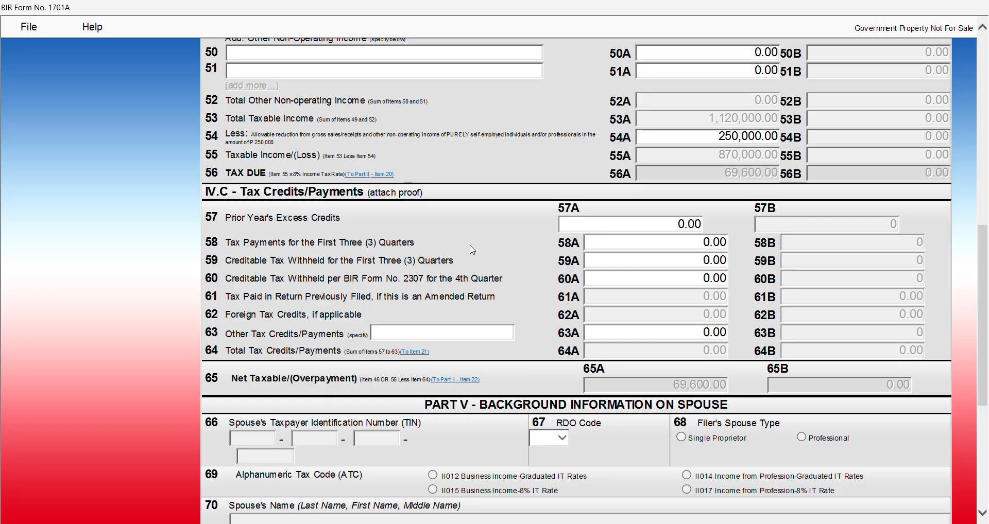
left_click(709, 248)
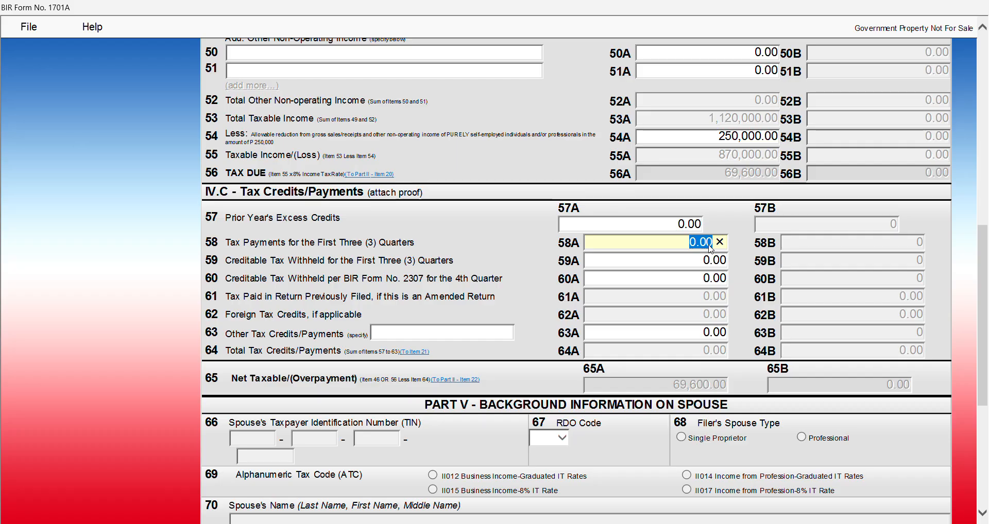
type("44000")
key("Tab")
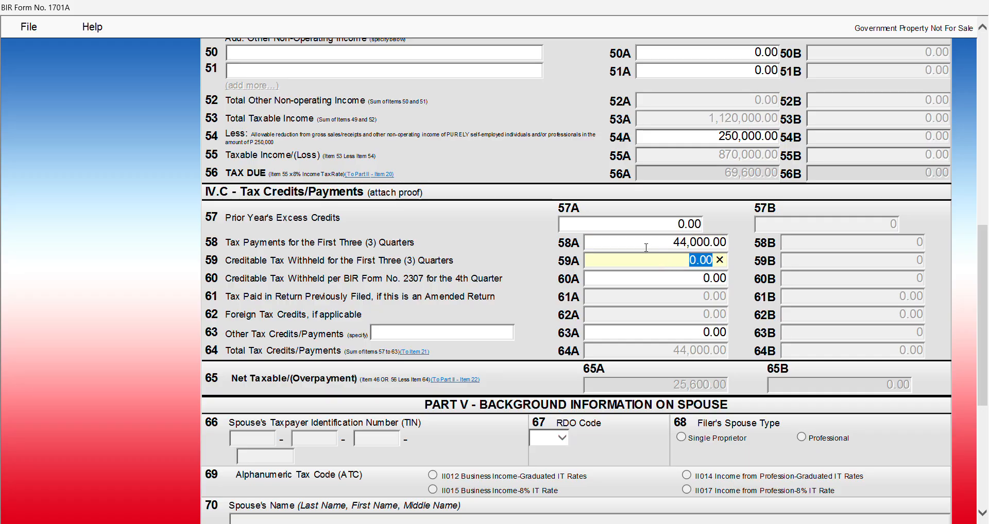
Enter 1,000 creditable tax withheld for the first three quarters in item 59A
left_click(208, 261)
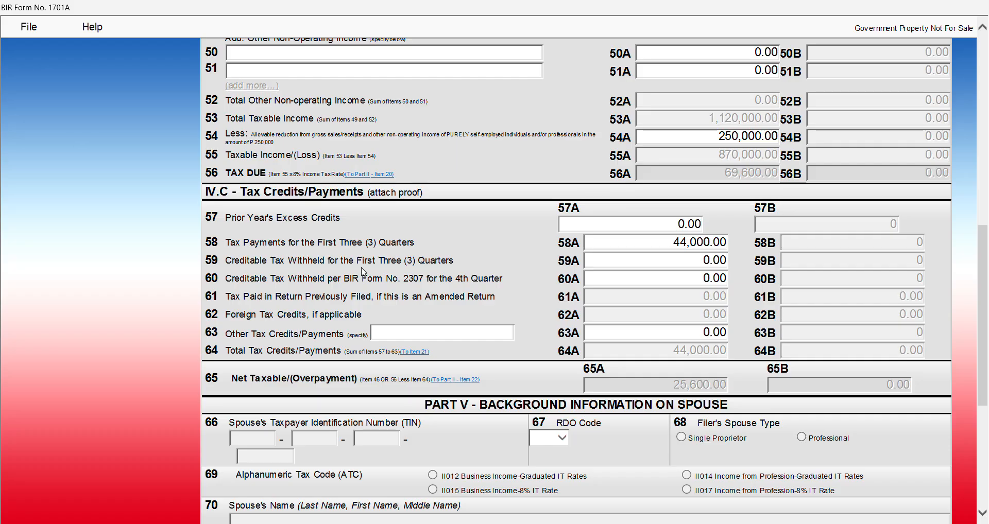
left_click(675, 263)
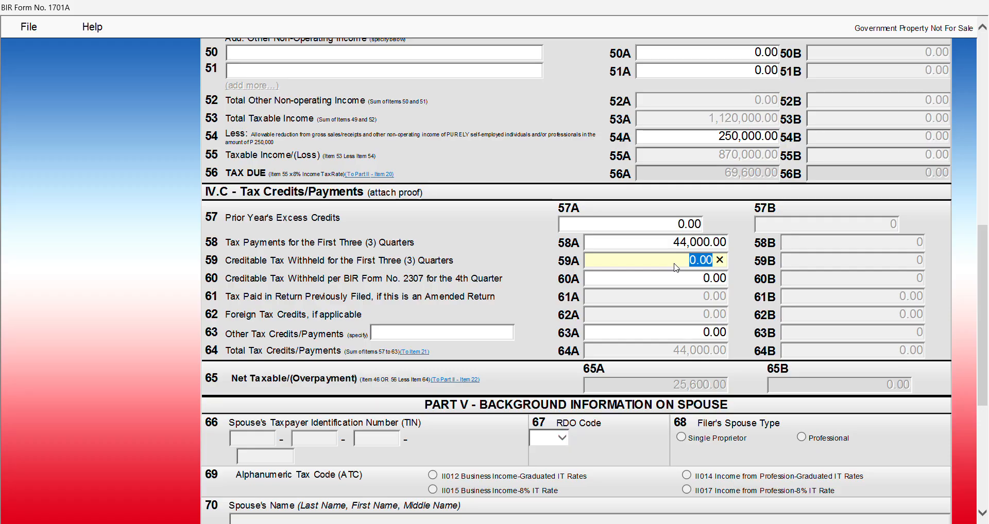
type("1000")
key("Tab")
left_click(667, 264)
Enter 1,000 fourth-quarter withheld tax in item 60A, bringing net payable to 23,600.00
left_click(664, 278)
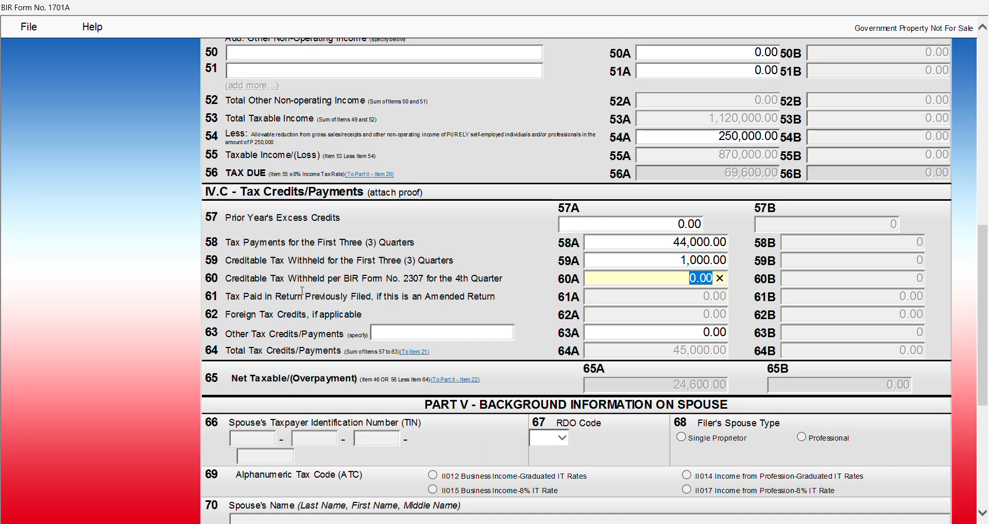
left_click(227, 279)
triple_click(439, 282)
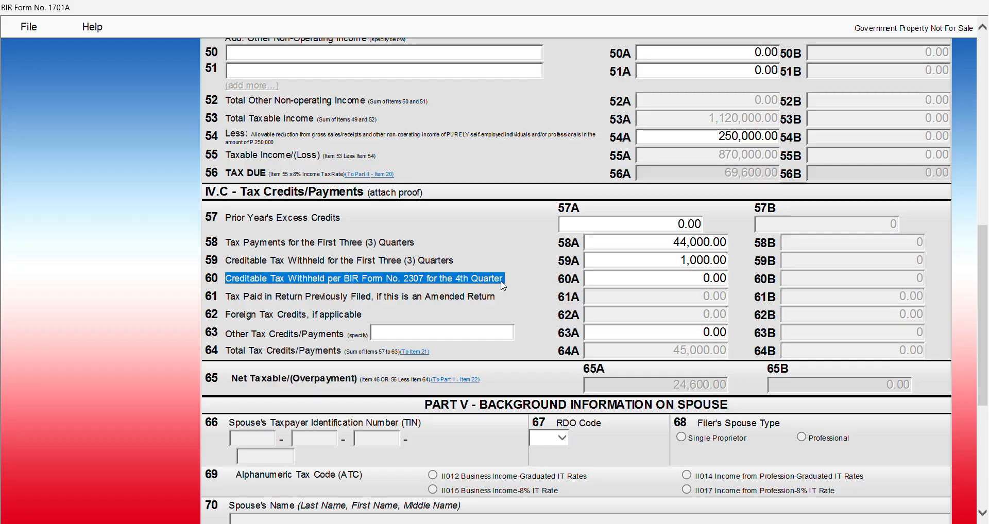
left_click(693, 280)
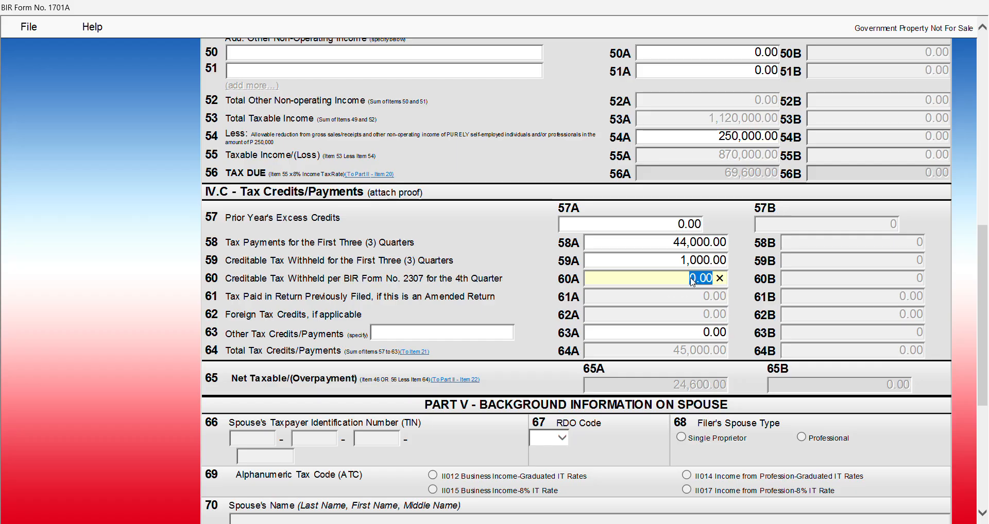
type("1000")
left_click(663, 295)
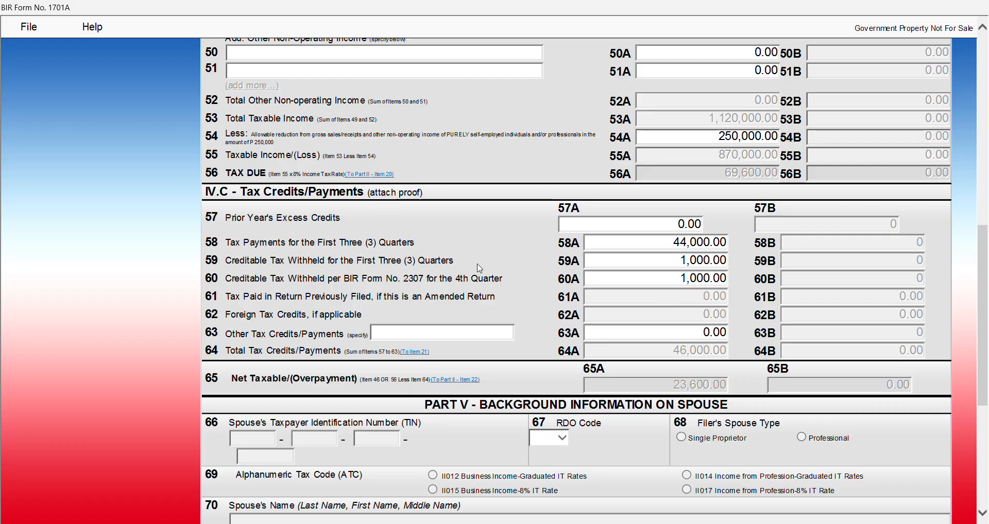
left_click_drag(194, 256, 227, 261)
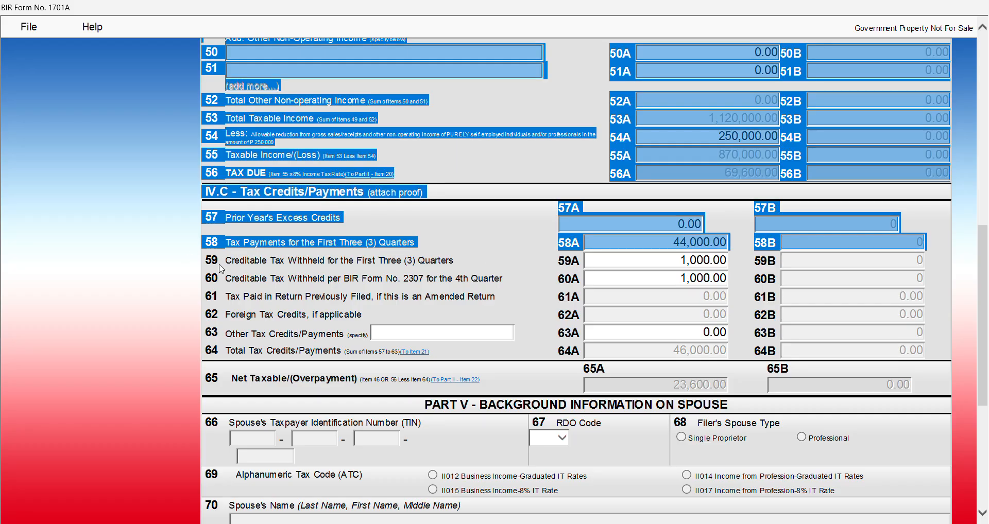
left_click(219, 263)
left_click(651, 262)
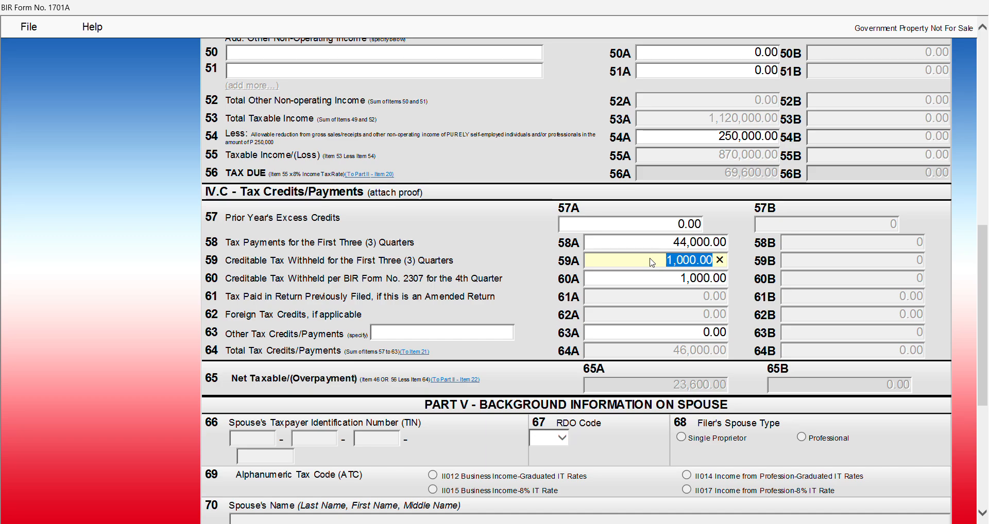
left_click(657, 277)
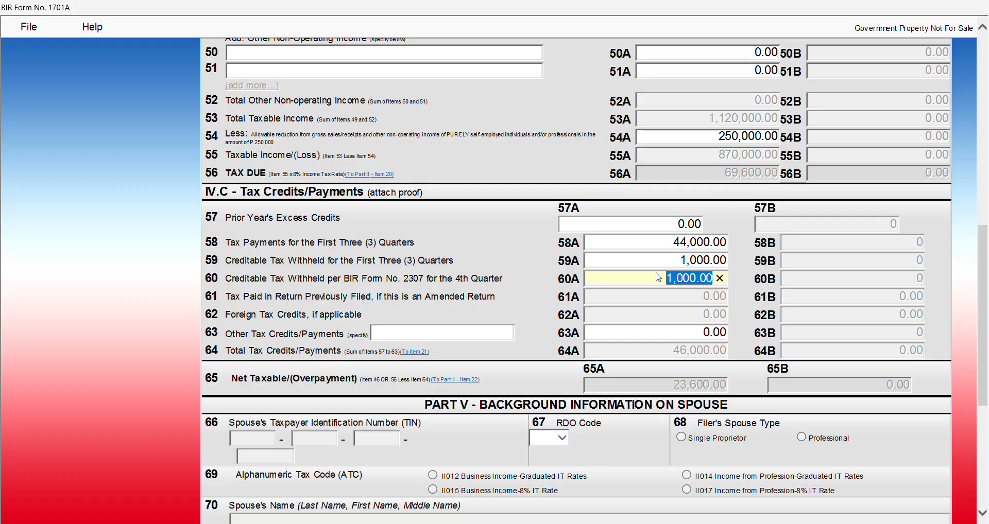
left_click(676, 300)
left_click(681, 335)
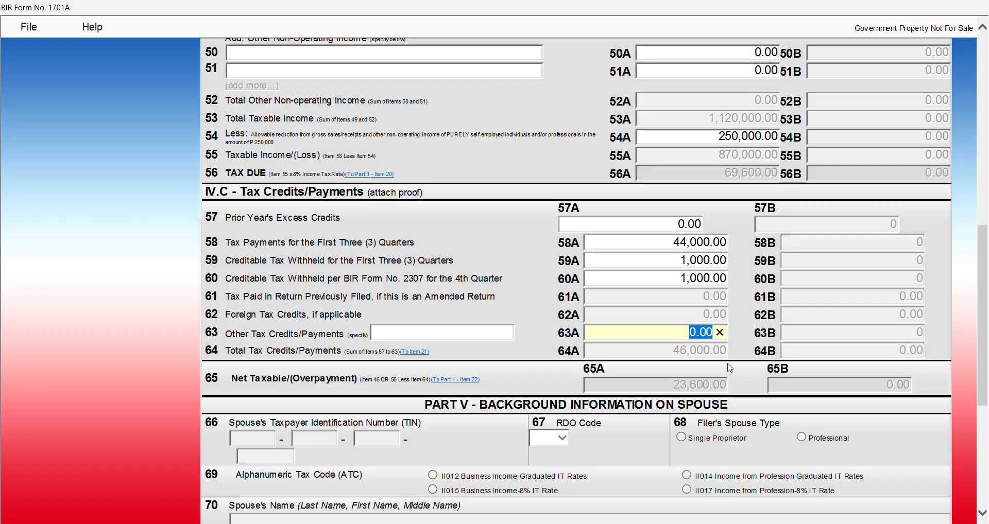
scroll(669, 344, "up", 3)
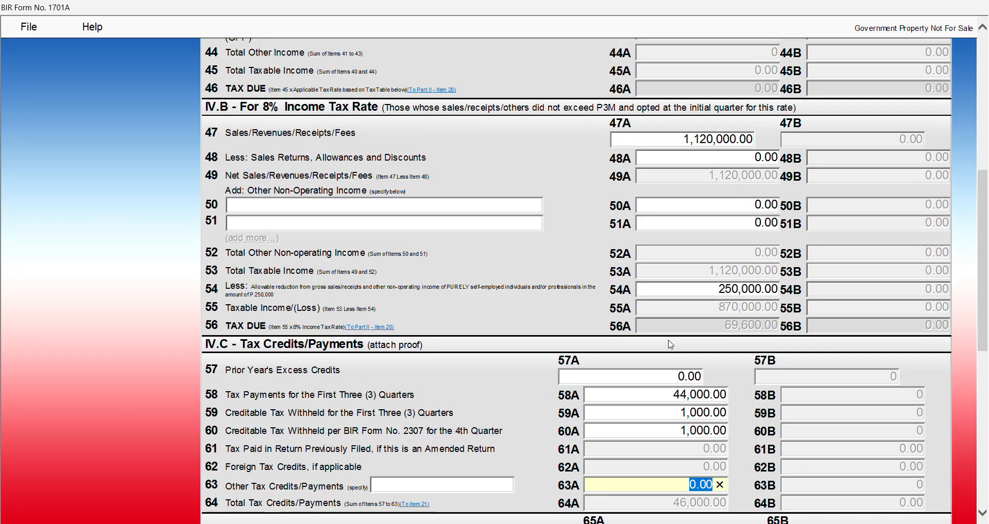
left_click_drag(724, 327, 769, 329)
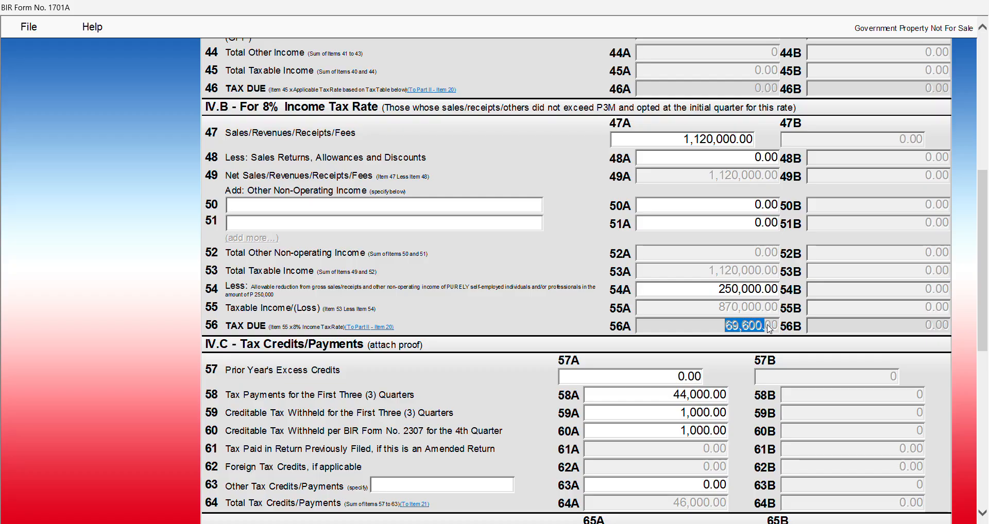
scroll(770, 330, "down", 3)
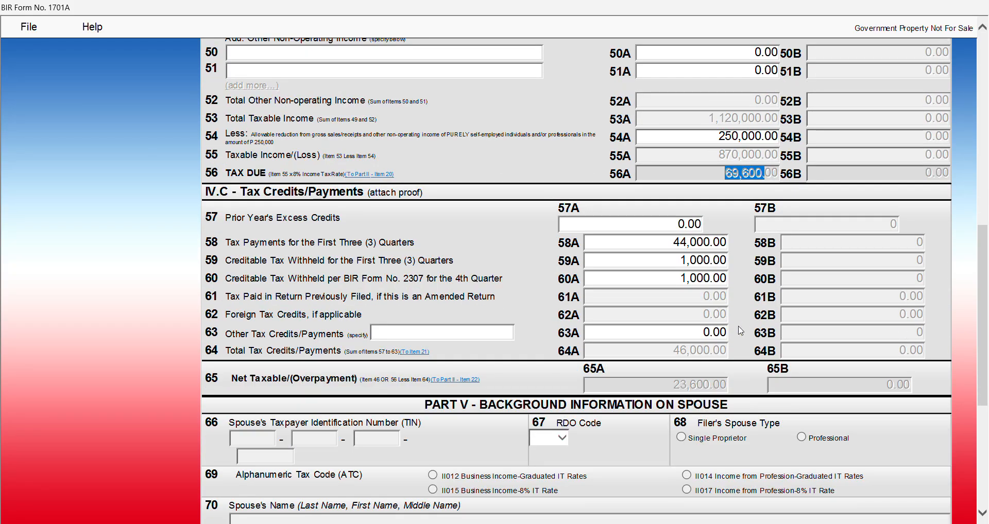
left_click_drag(669, 386, 736, 390)
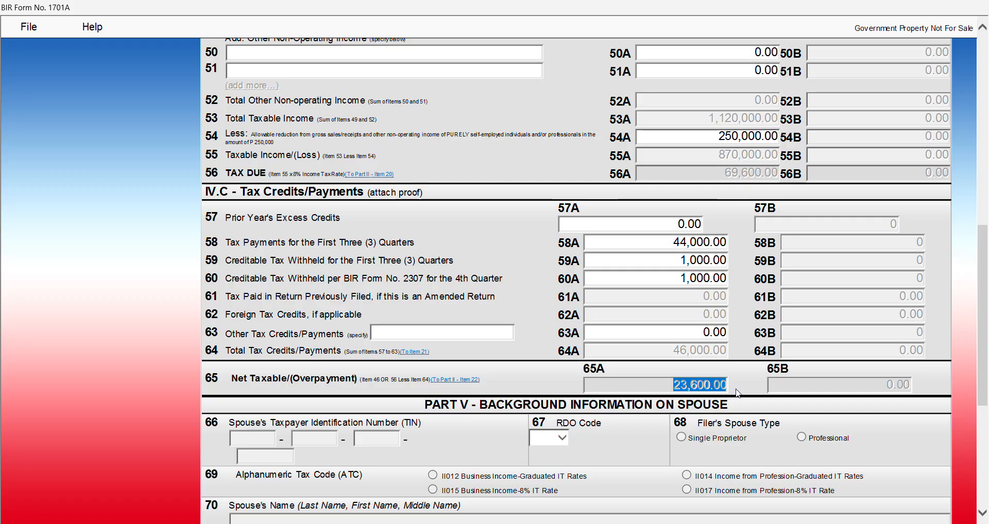
left_click(633, 243)
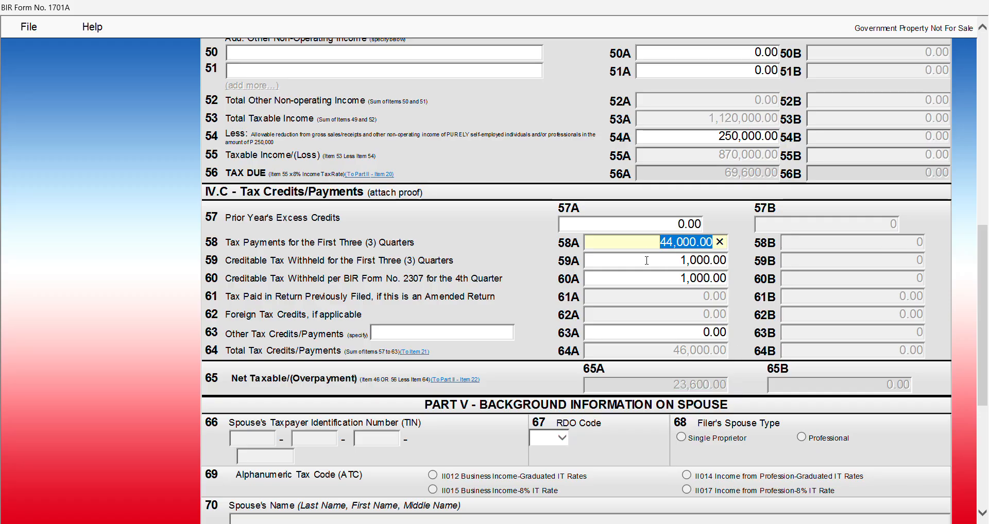
left_click(645, 260)
left_click(653, 278)
left_click(653, 262)
left_click(653, 277)
left_click(653, 260)
left_click(656, 278)
left_click(656, 261)
left_click(656, 277)
left_click(656, 263)
left_click(659, 277)
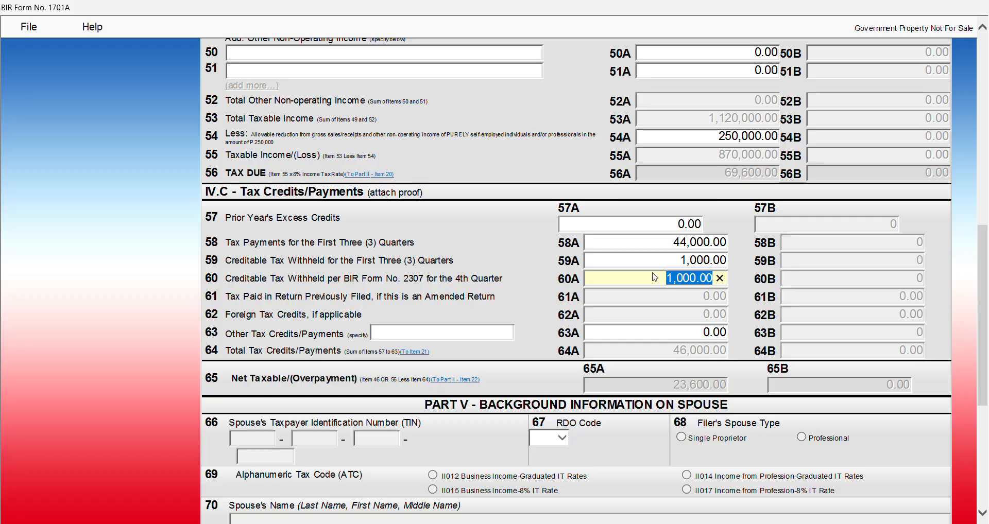
left_click(672, 389)
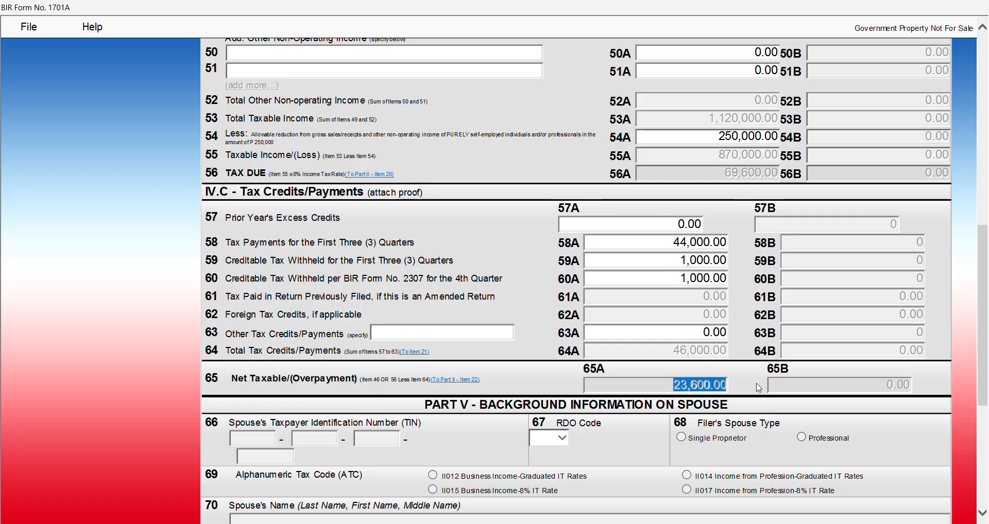
scroll(750, 381, "up", 3)
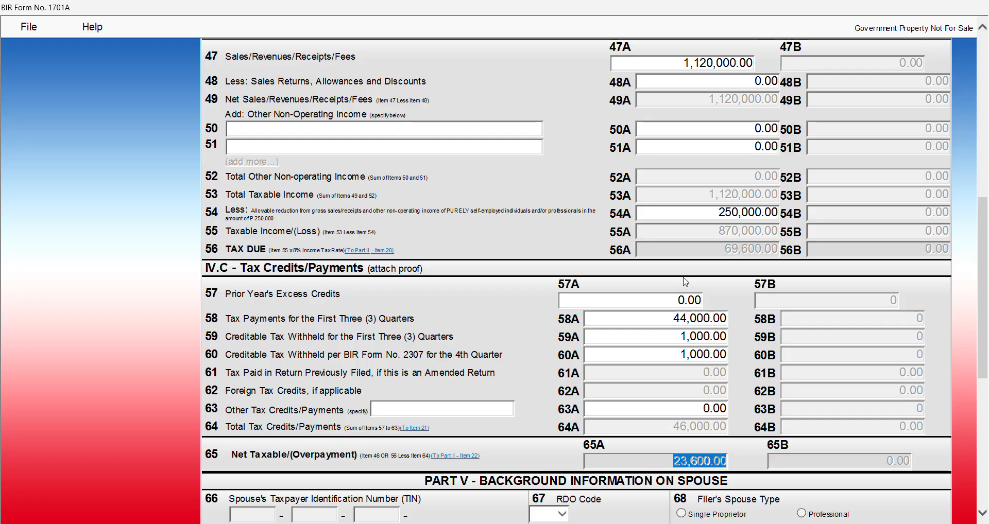
Review the 44,000.00 payments, 1,000.00 withheld amounts and 23,600.00 net tax payable
left_click(640, 318)
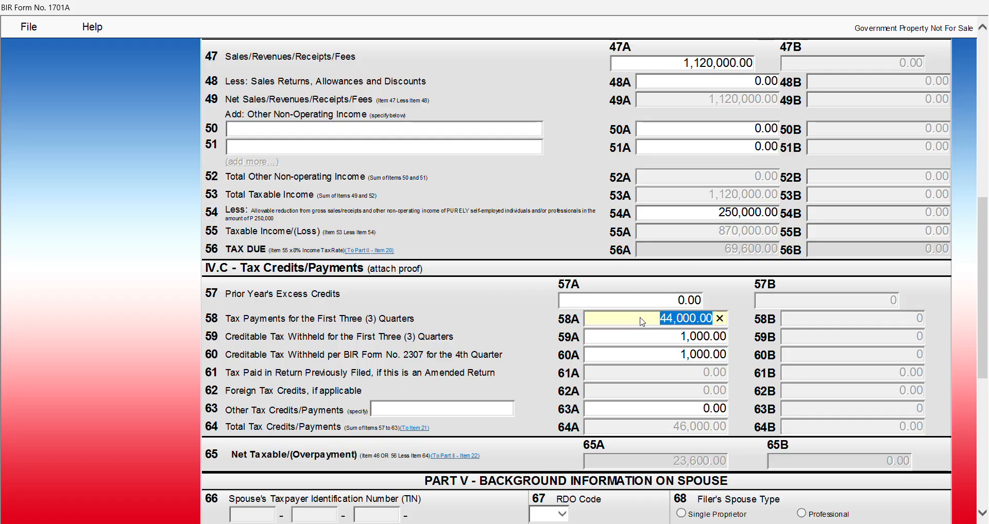
left_click(668, 338)
left_click(669, 353)
left_click(666, 336)
left_click(669, 354)
scroll(669, 365, "down", 3)
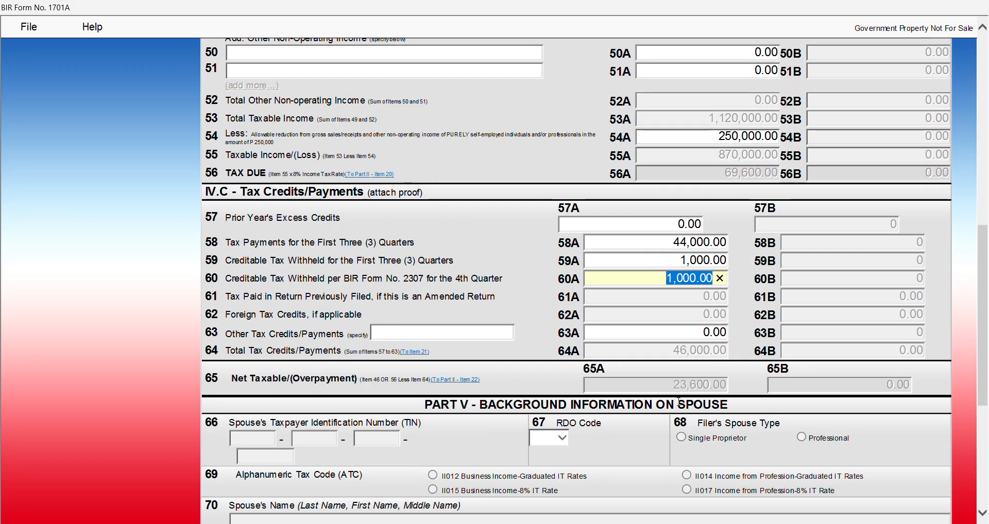
left_click_drag(662, 386, 744, 383)
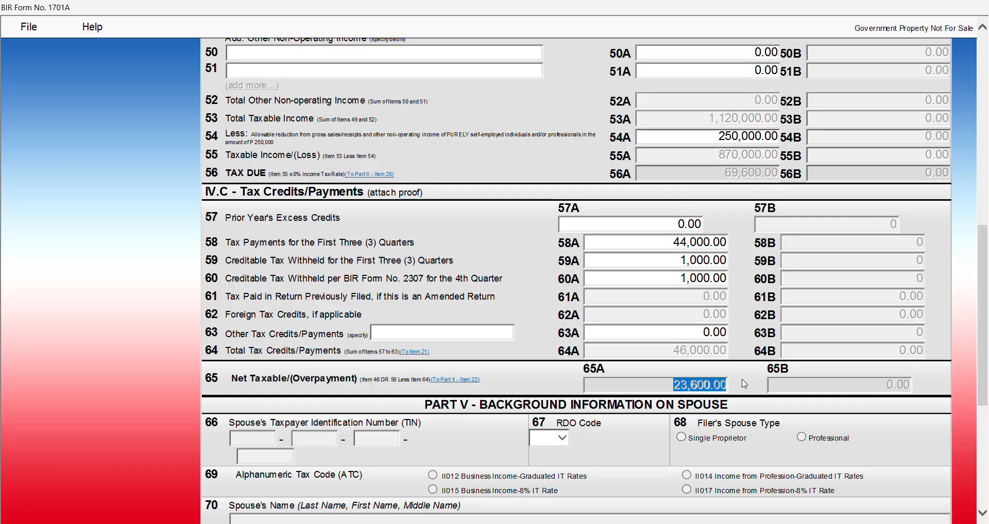
scroll(721, 346, "up", 5)
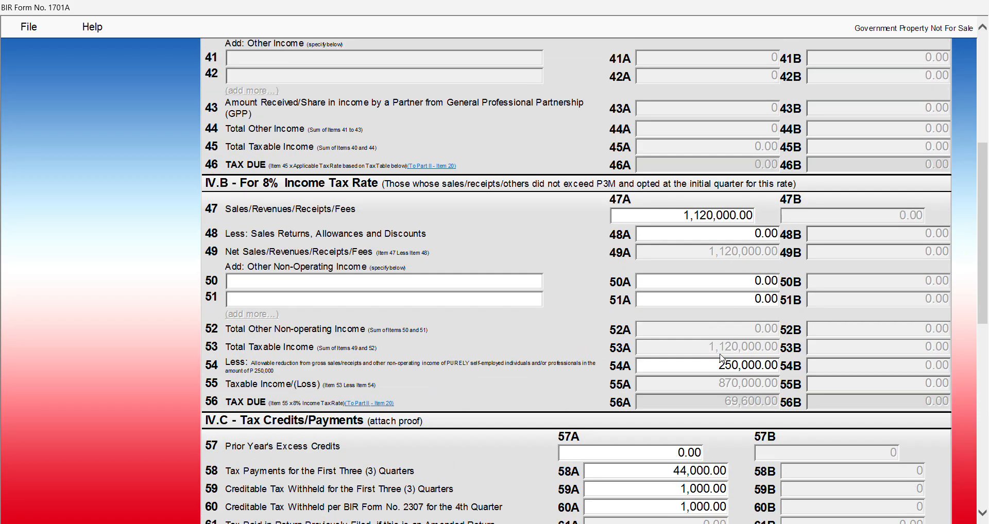
scroll(722, 358, "down", 1)
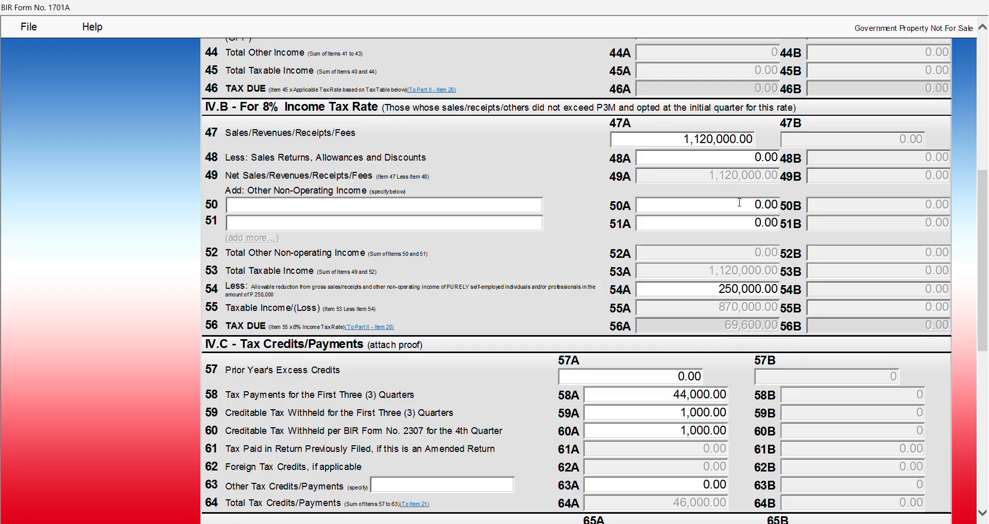
scroll(740, 221, "down", 3)
scroll(705, 263, "down", 4)
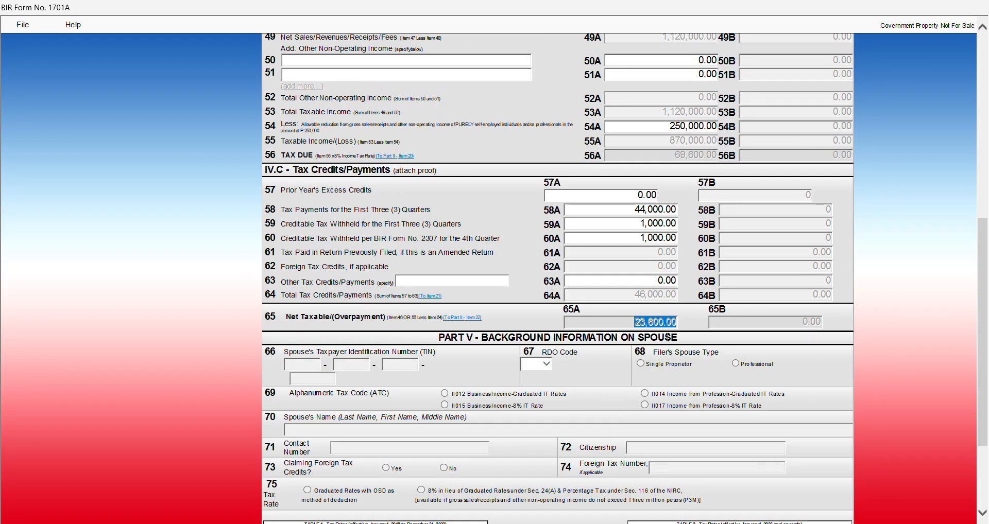
Validate the return, acknowledge the success message, and show page 2 in print layout
left_click(427, 487)
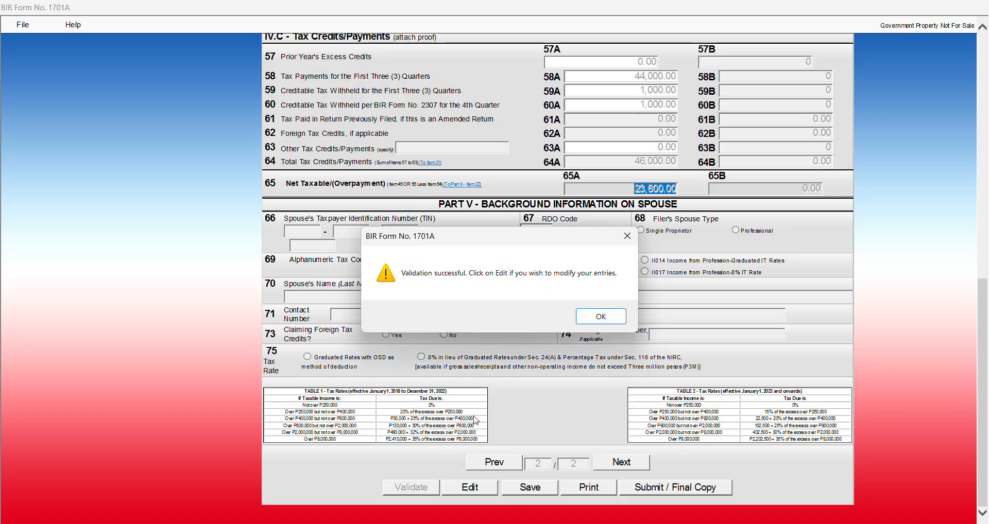
left_click(593, 320)
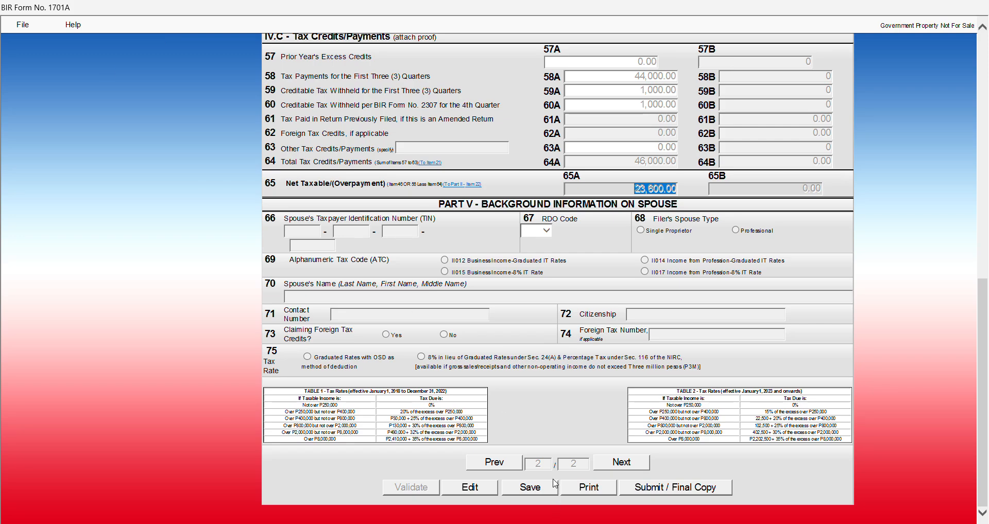
left_click(587, 488)
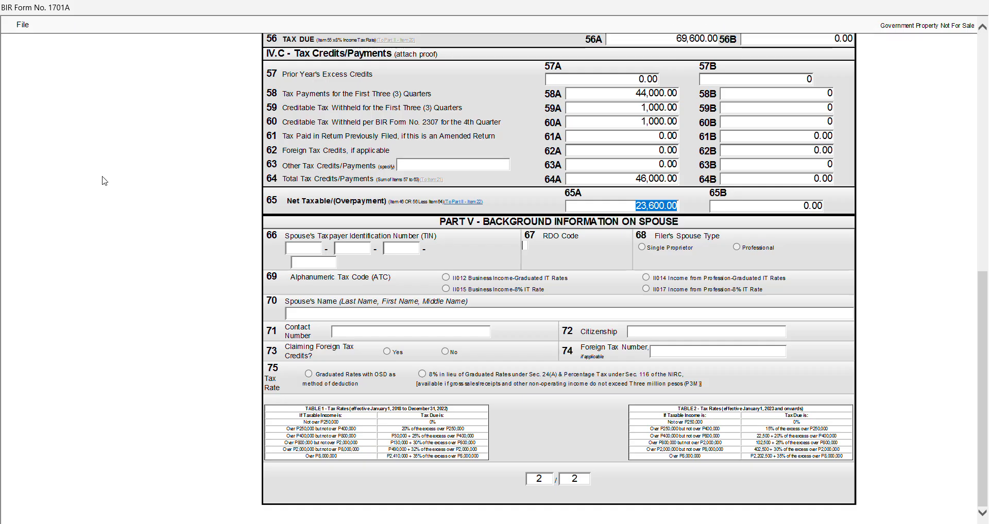
Send the form to Microsoft Print to PDF, then cancel saving the PDF output
left_click(30, 25)
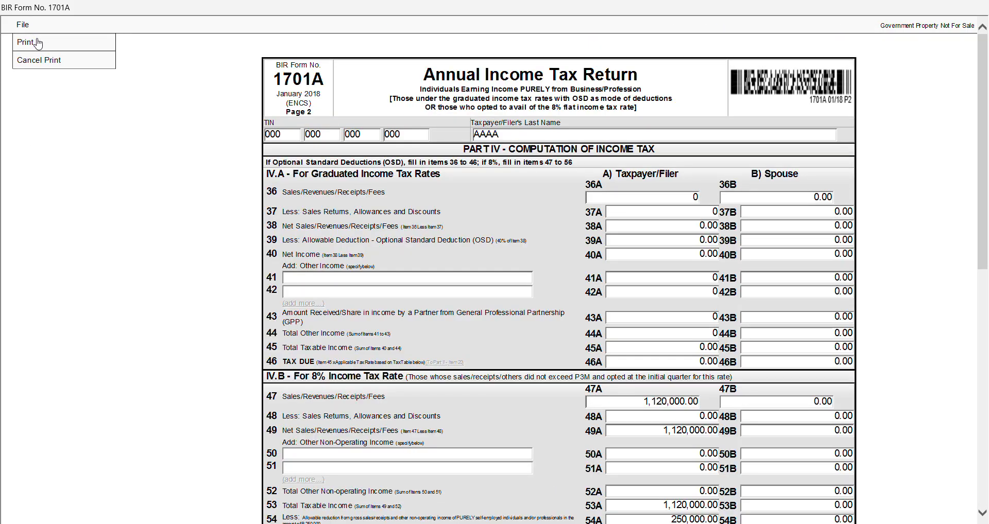
left_click(37, 43)
left_click(76, 79)
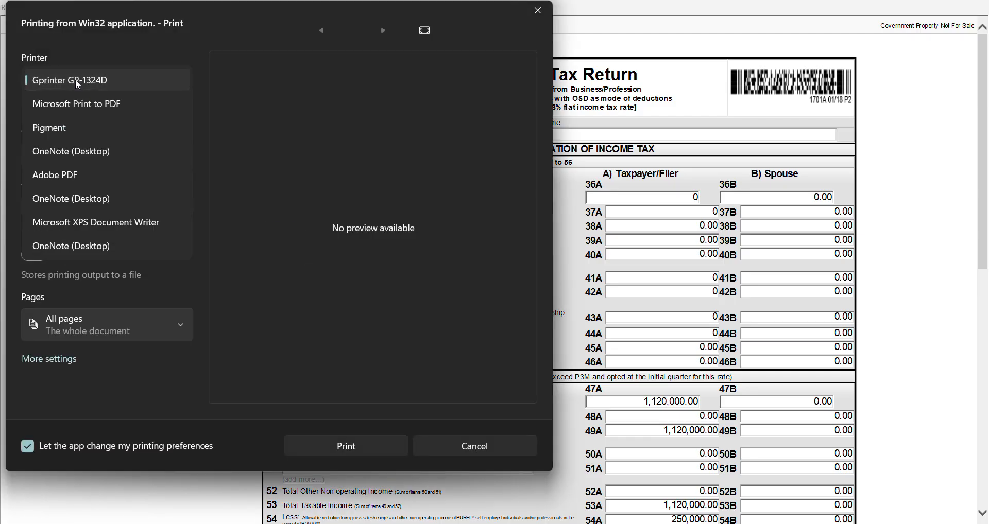
left_click(81, 109)
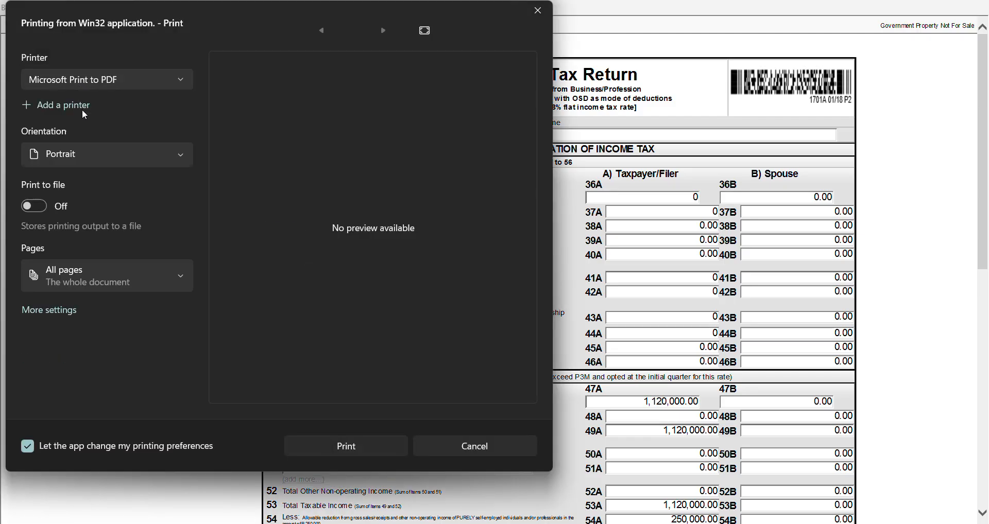
left_click(359, 452)
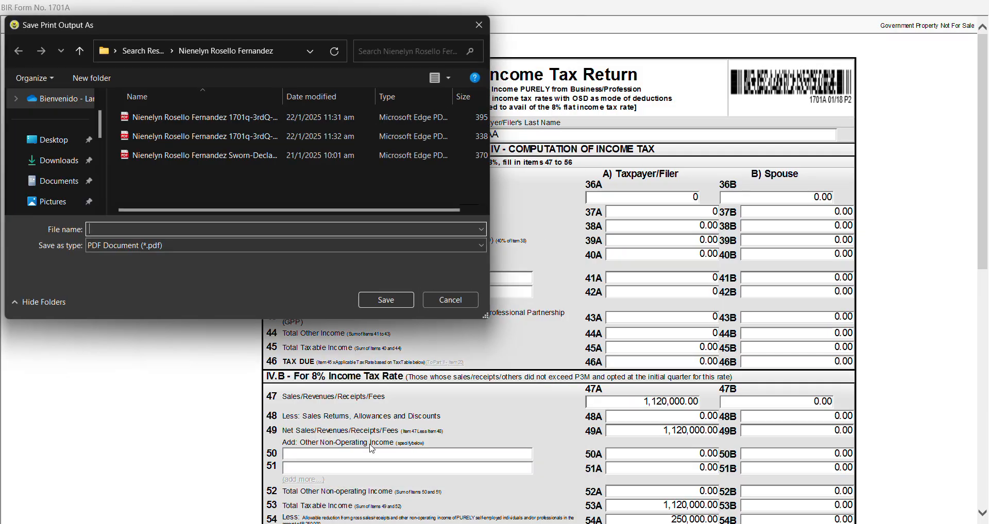
left_click(171, 246)
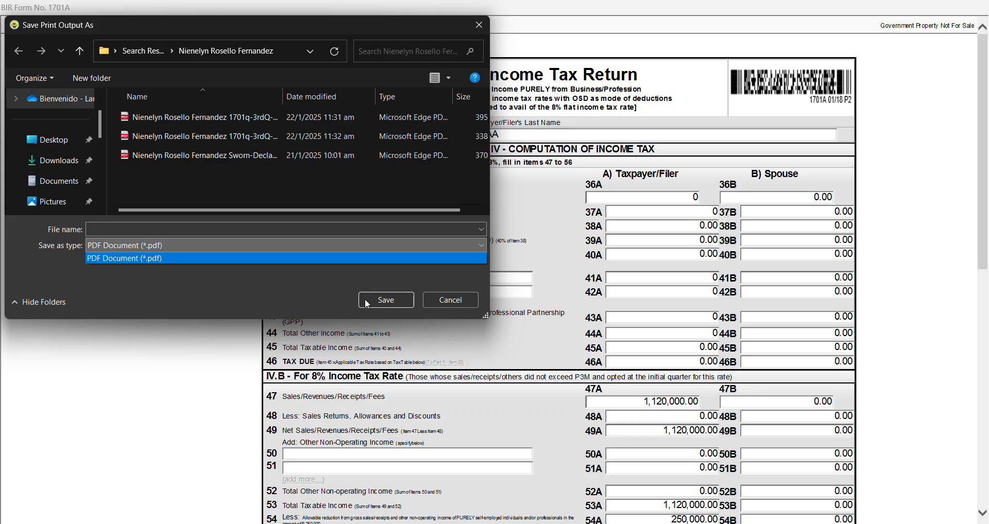
left_click(456, 300)
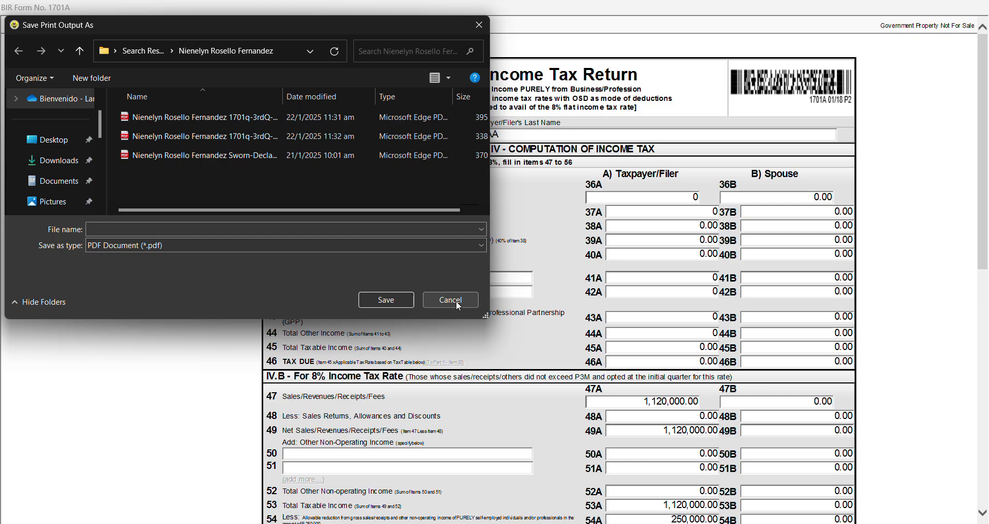
left_click(450, 300)
Cancel print mode and return to the editable 1701A form
scroll(534, 310, "down", 5)
scroll(534, 311, "down", 3)
left_click(22, 24)
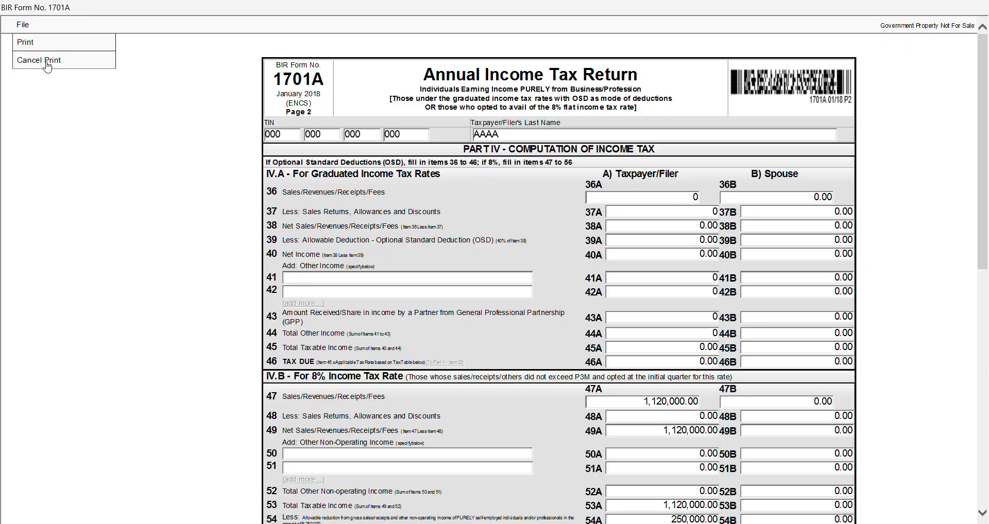
left_click(47, 60)
scroll(576, 392, "down", 5)
scroll(576, 392, "down", 4)
Go back to page 1 of the return and show its print preview
left_click(498, 474)
scroll(393, 214, "up", 5)
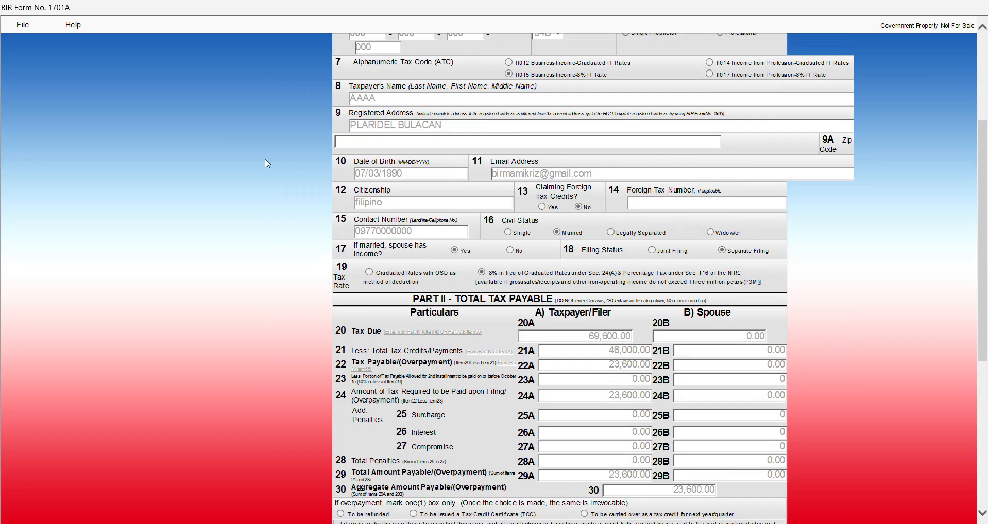
left_click(24, 25)
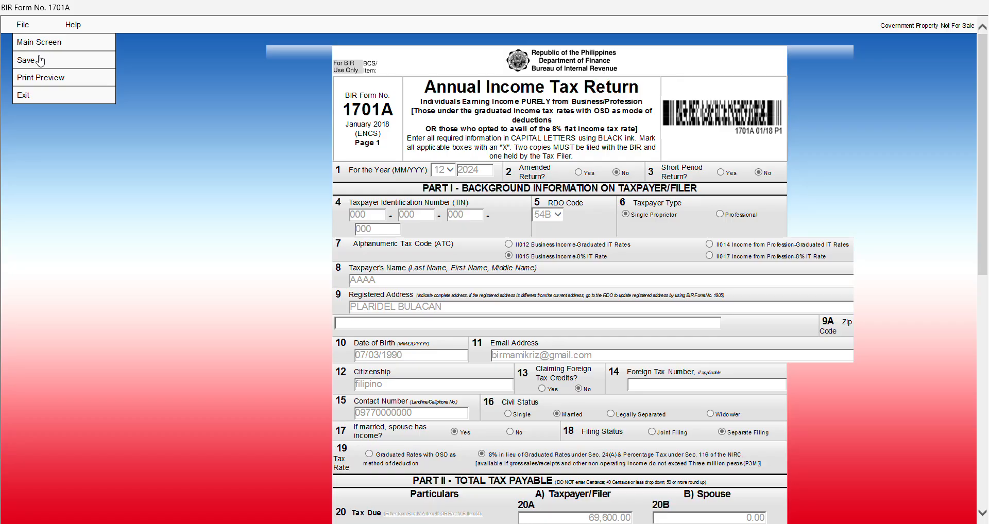
left_click(41, 78)
Print page 1 to Microsoft Print to PDF, cancel the save, and exit print mode
left_click(23, 24)
left_click(29, 43)
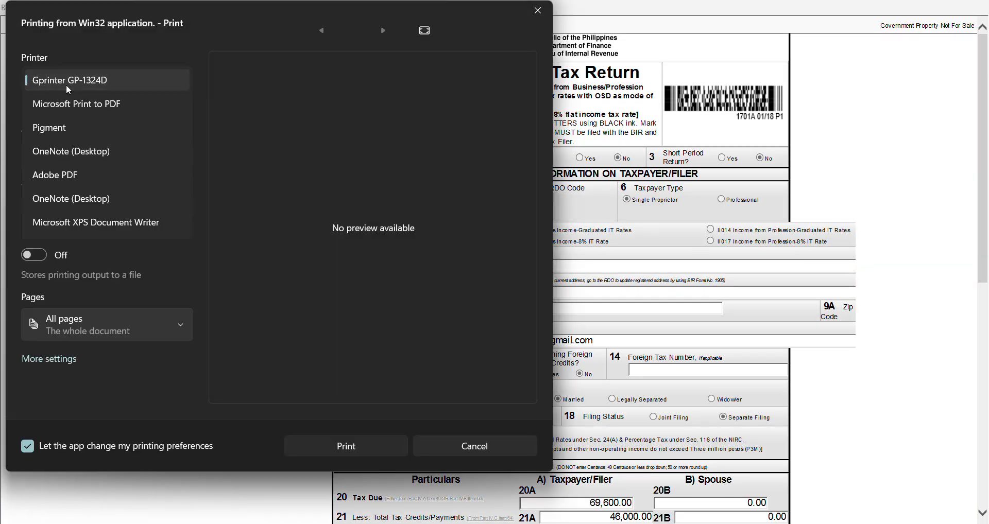
left_click(78, 106)
left_click(368, 450)
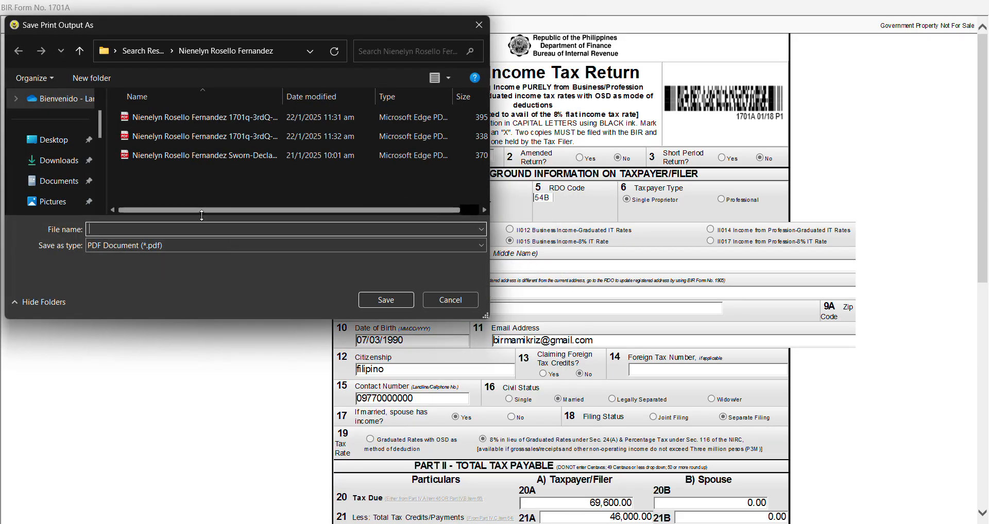
left_click(452, 304)
scroll(453, 306, "down", 10)
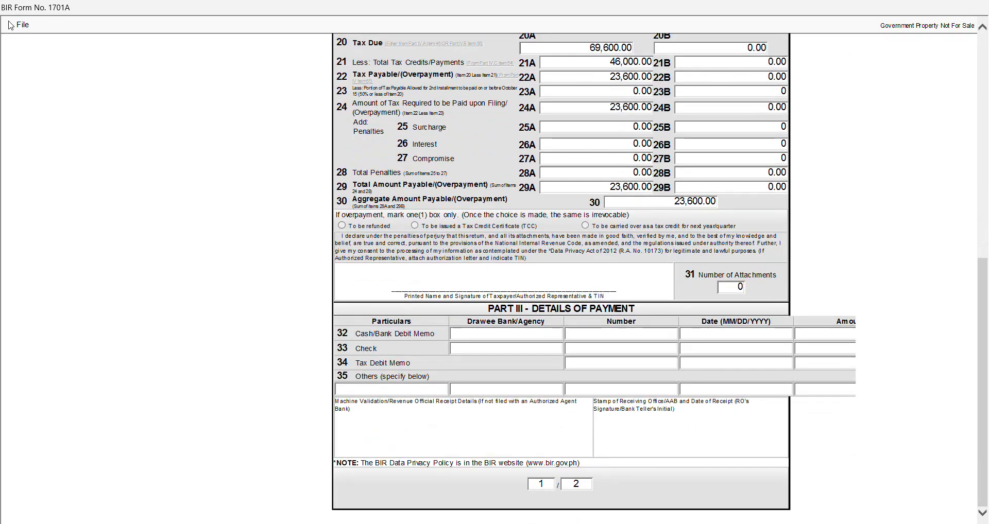
left_click(21, 25)
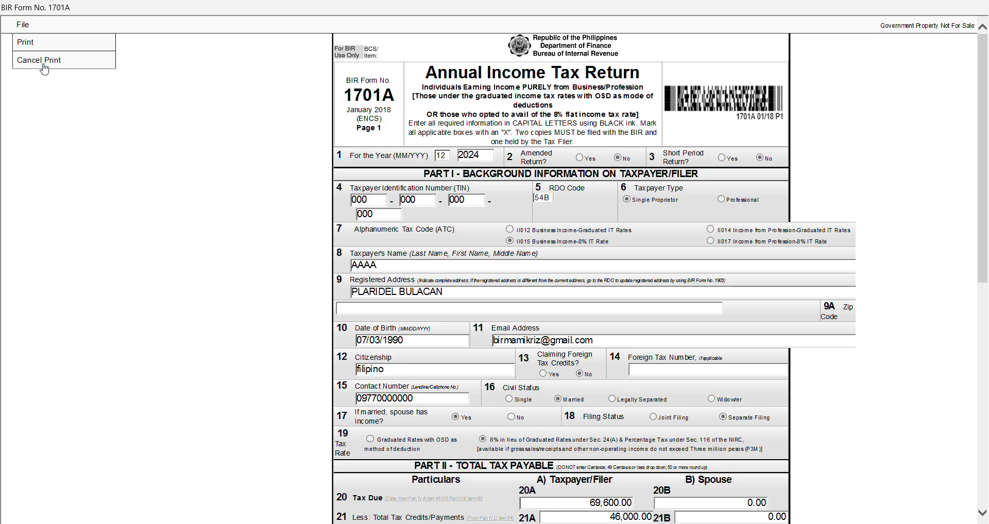
left_click(41, 61)
Go to page 2 and select the 1,000.00 amount in item 59A
scroll(564, 284, "down", 9)
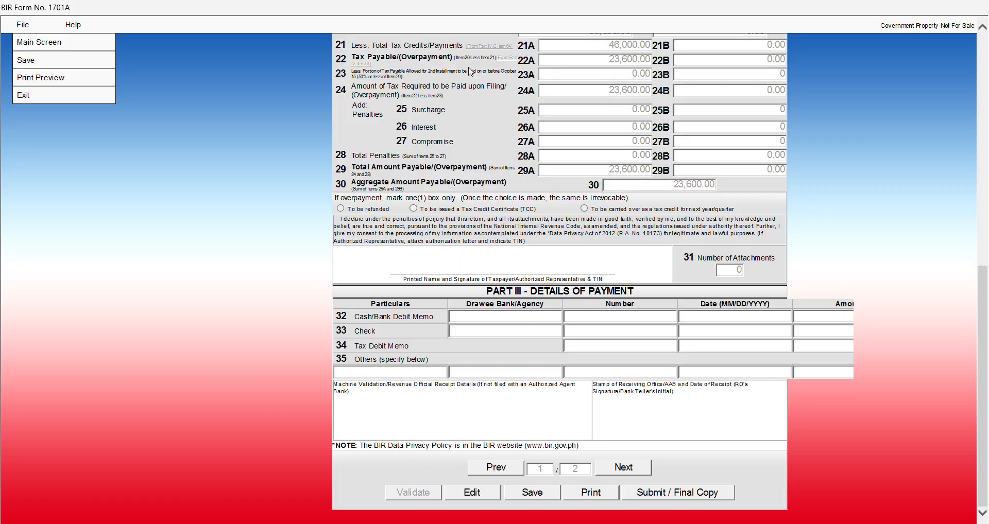
scroll(470, 71, "up", 3)
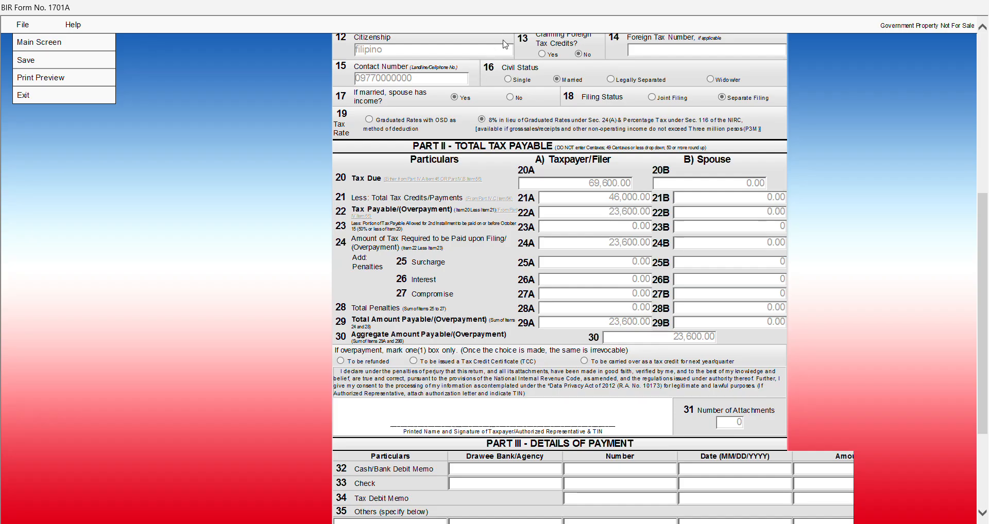
scroll(663, 394, "down", 3)
left_click(622, 467)
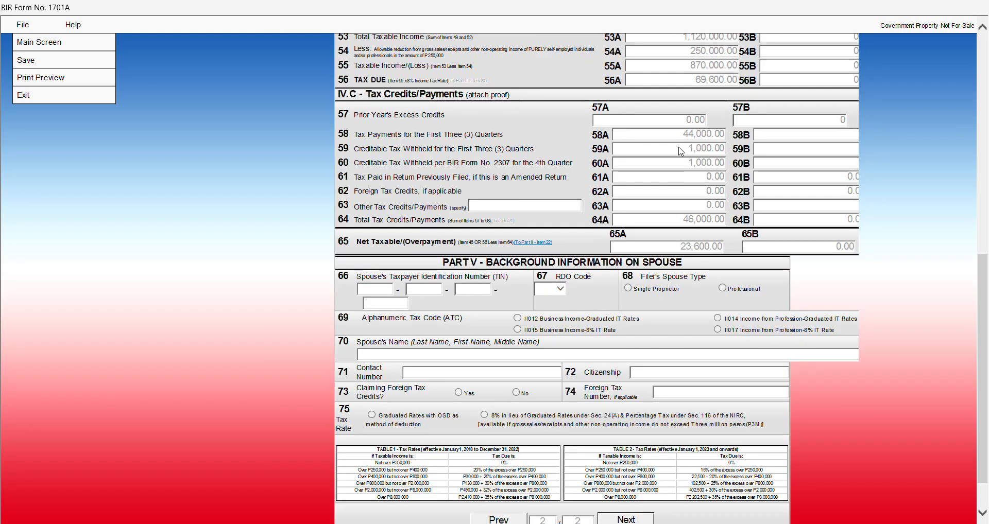
left_click_drag(681, 150, 695, 171)
left_click(716, 163)
scroll(580, 405, "down", 1)
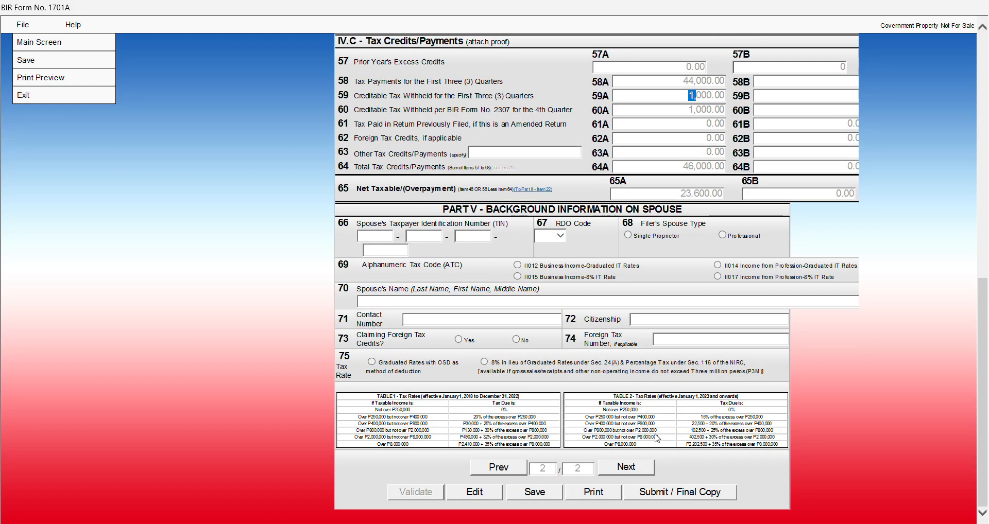